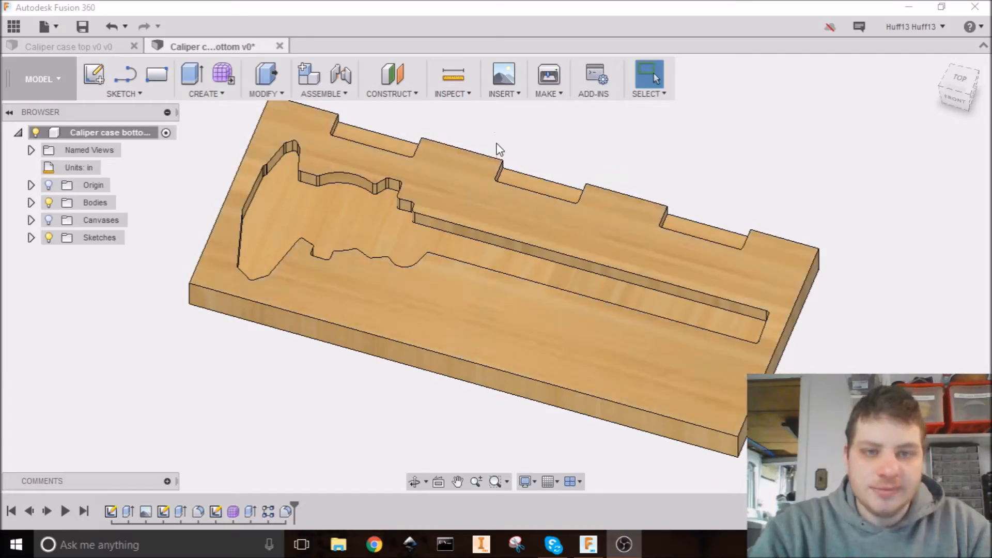
Switch to the CAM workspace and start a new milling setup for the caliper case bottom
middle_drag(499, 148, 449, 163)
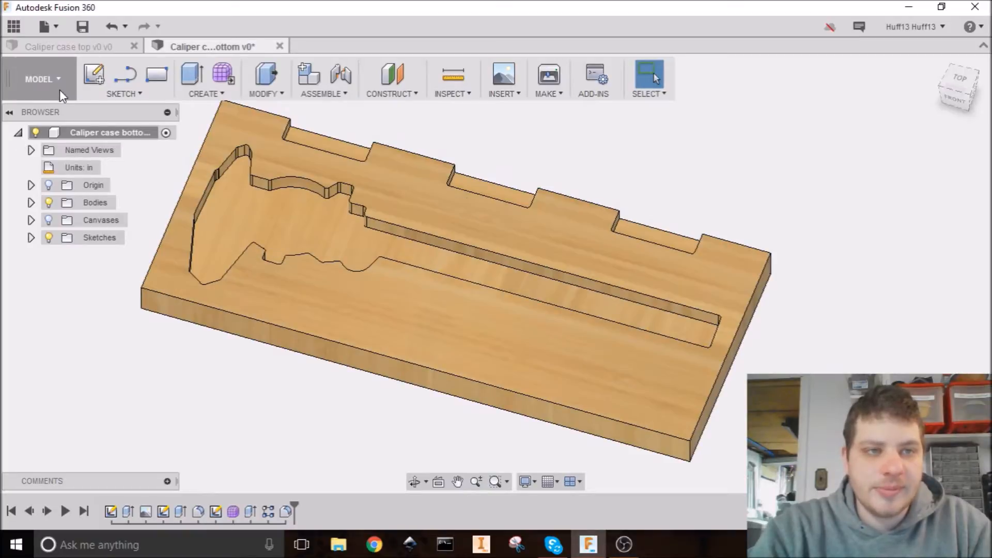
click(54, 72)
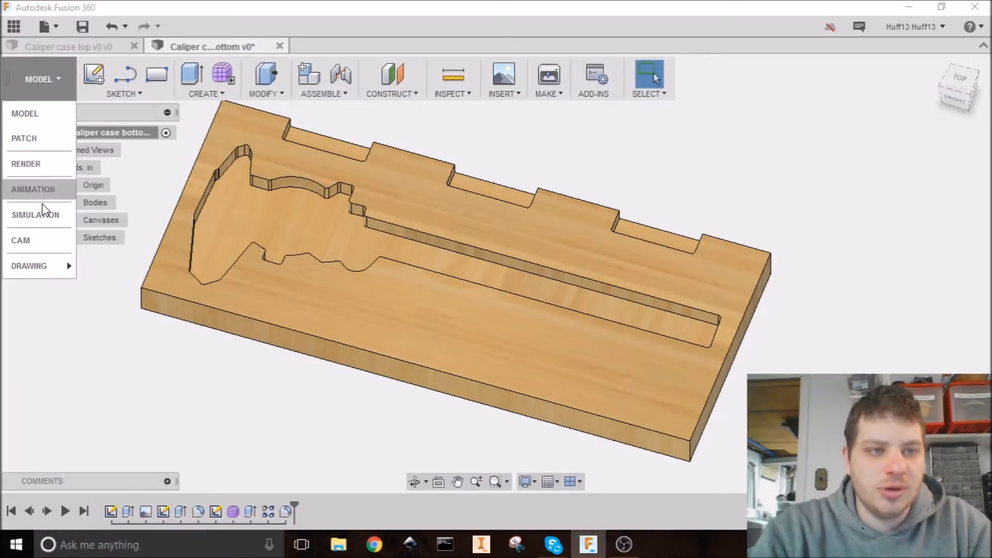
click(31, 241)
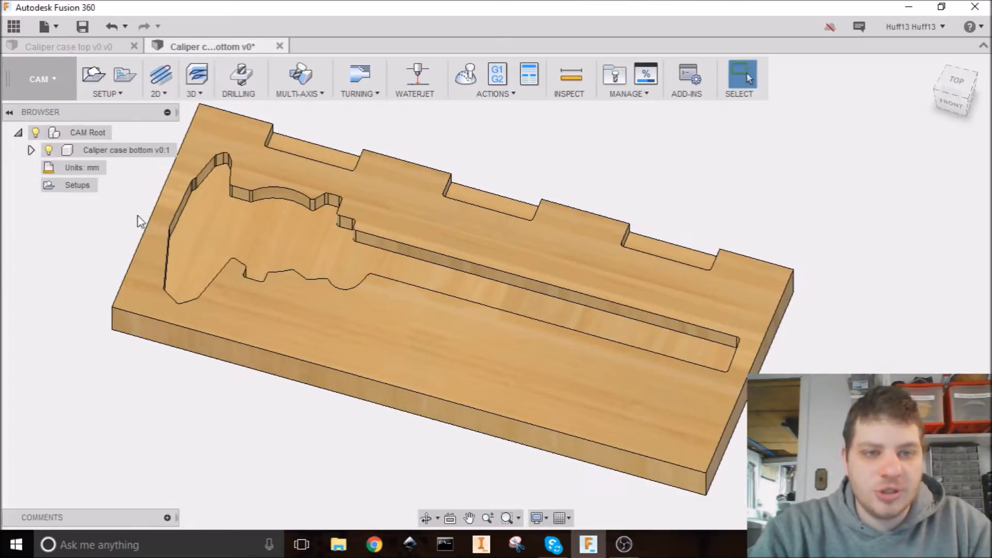
click(103, 72)
middle_drag(461, 173, 567, 133)
middle_drag(491, 168, 652, 126)
scroll(589, 235, down, 1)
shift+middle_drag(589, 235, 586, 262)
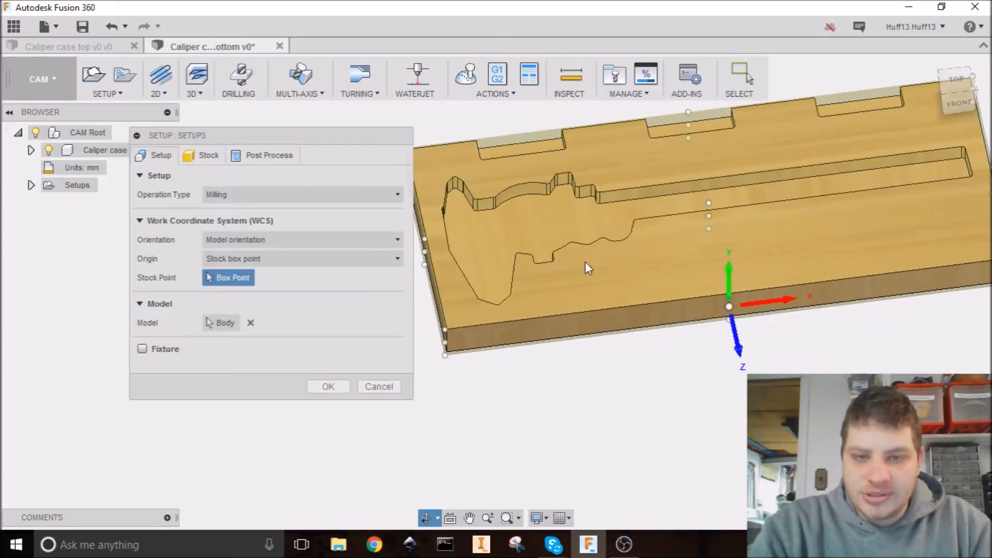
Define the setup's stock as a relative size box with side and top offsets of 0
click(206, 156)
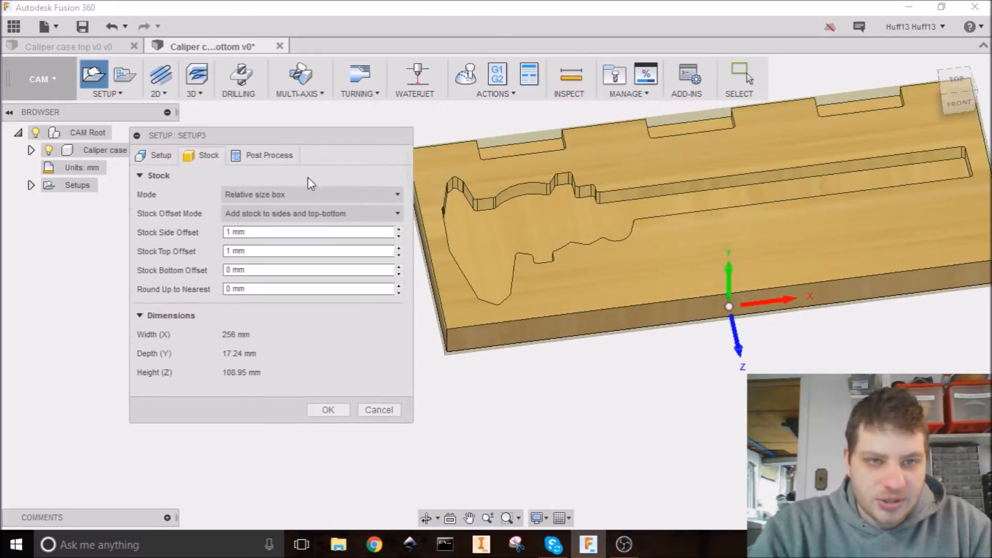
click(259, 195)
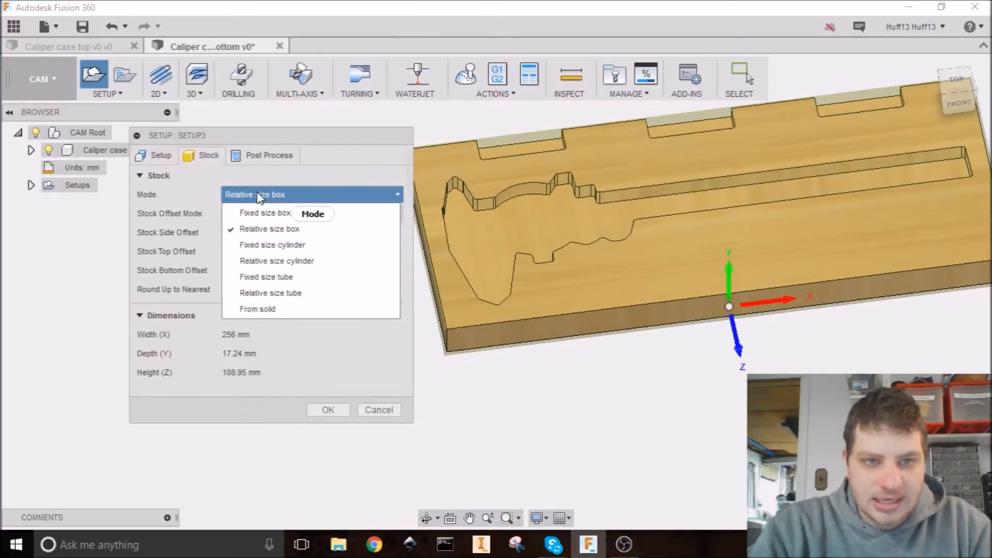
click(310, 195)
click(270, 231)
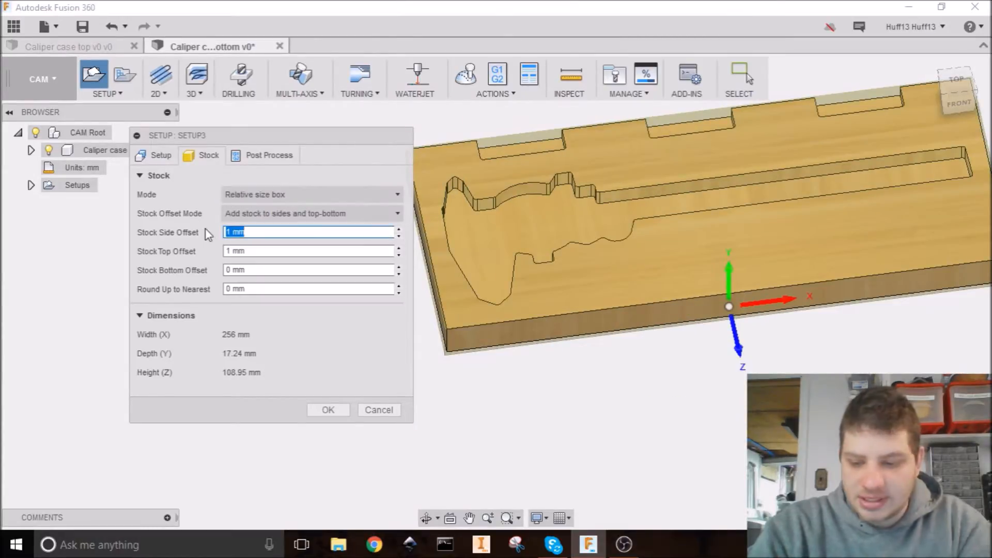
text(0)
key(Tab)
text(0)
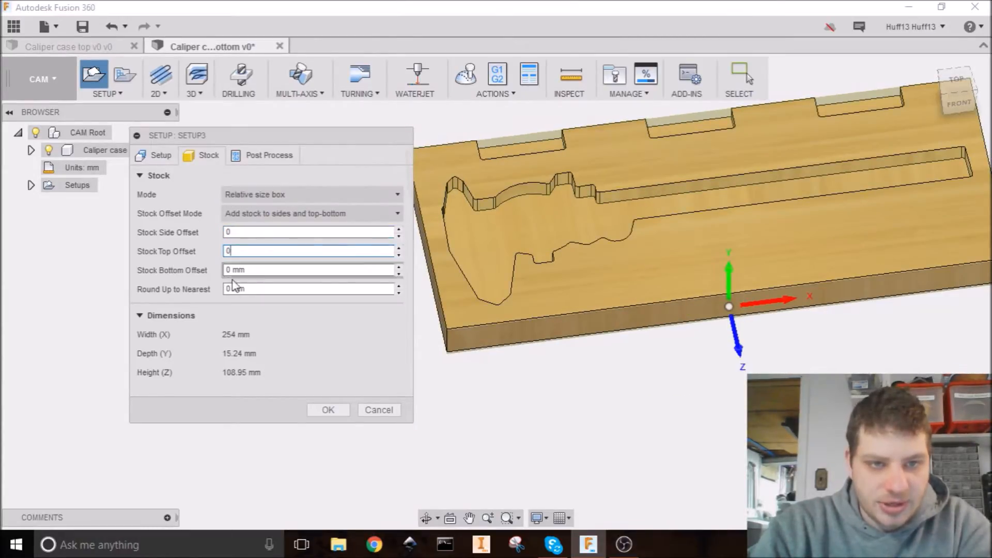
Place the work coordinate origin on the stock box point at the board's upper front-left corner
scroll(584, 279, down, 1)
middle_drag(587, 276, 547, 291)
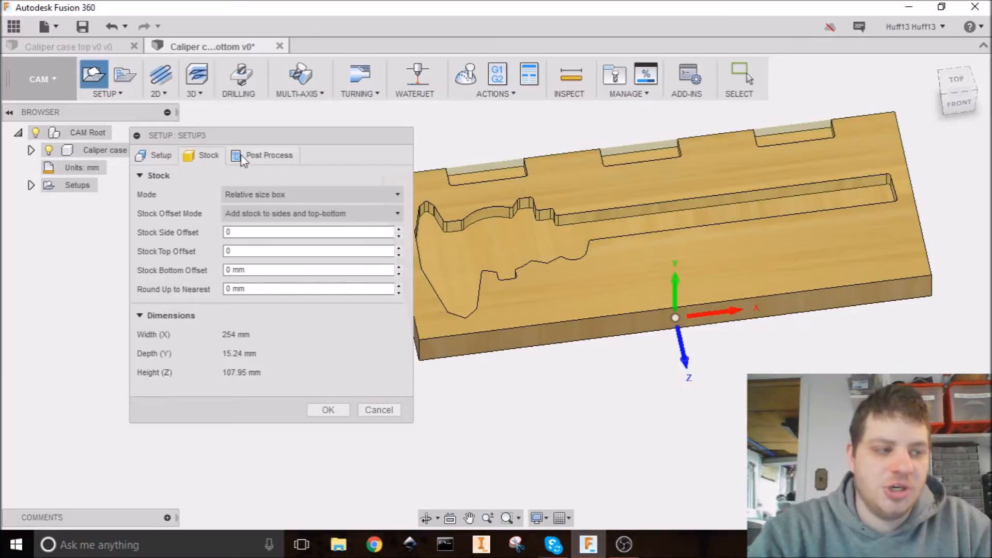
click(160, 155)
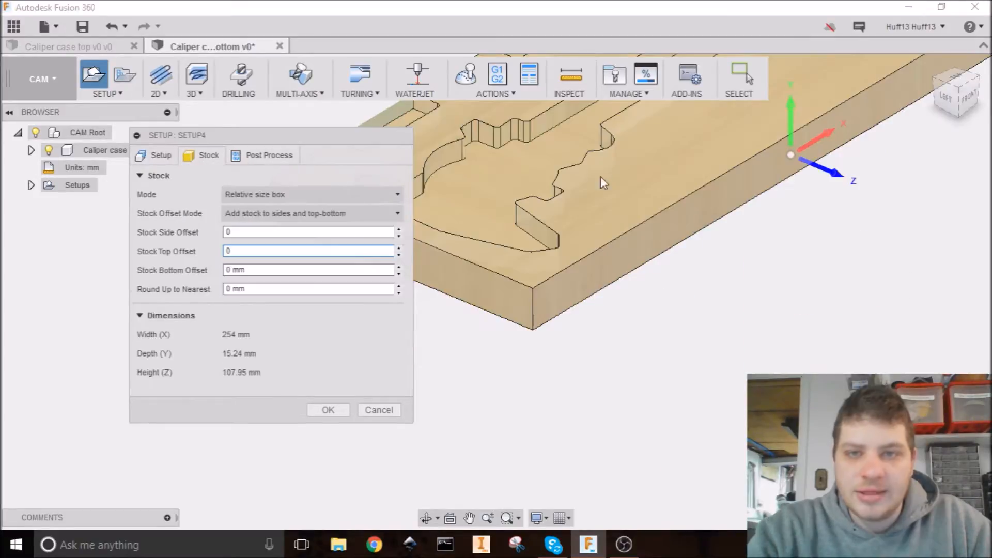
click(161, 155)
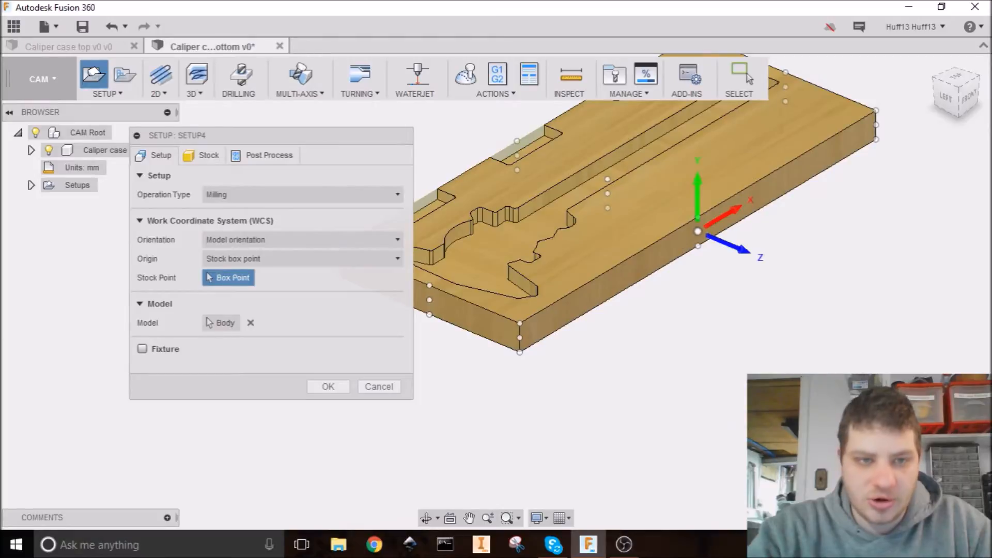
scroll(522, 312, up, 3)
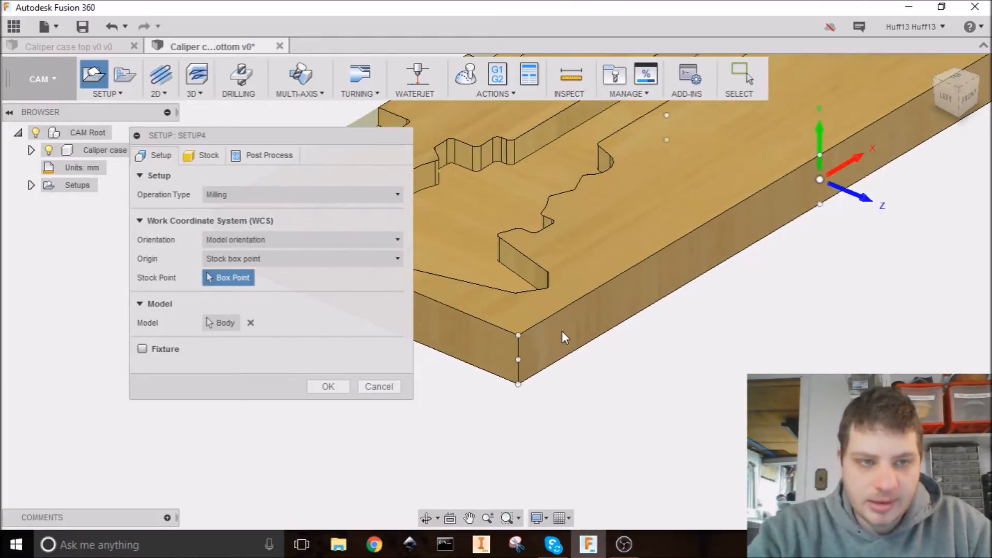
click(519, 335)
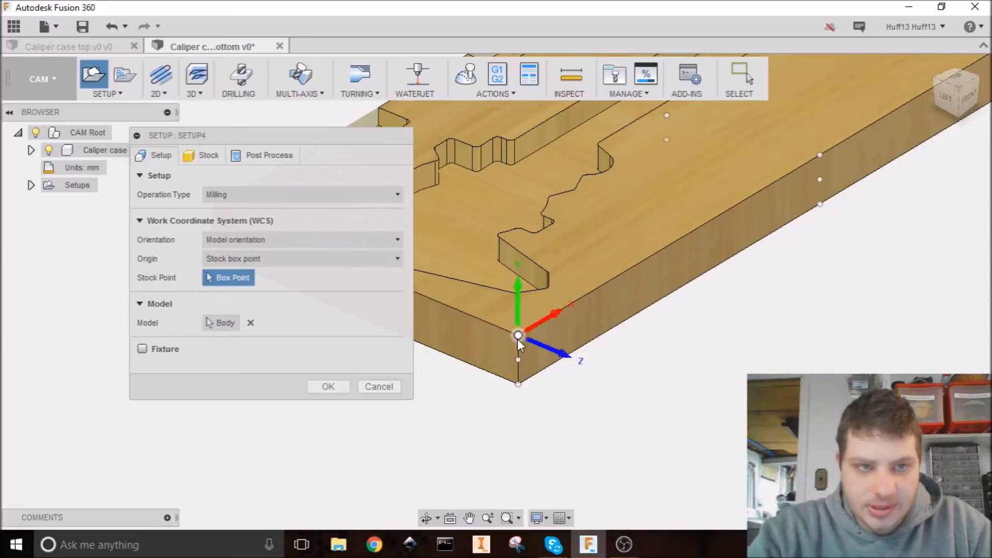
Orient the work coordinates by Z axis/plane and X axis, using the vertical corner edge and long front edge, and accept the setup
click(293, 237)
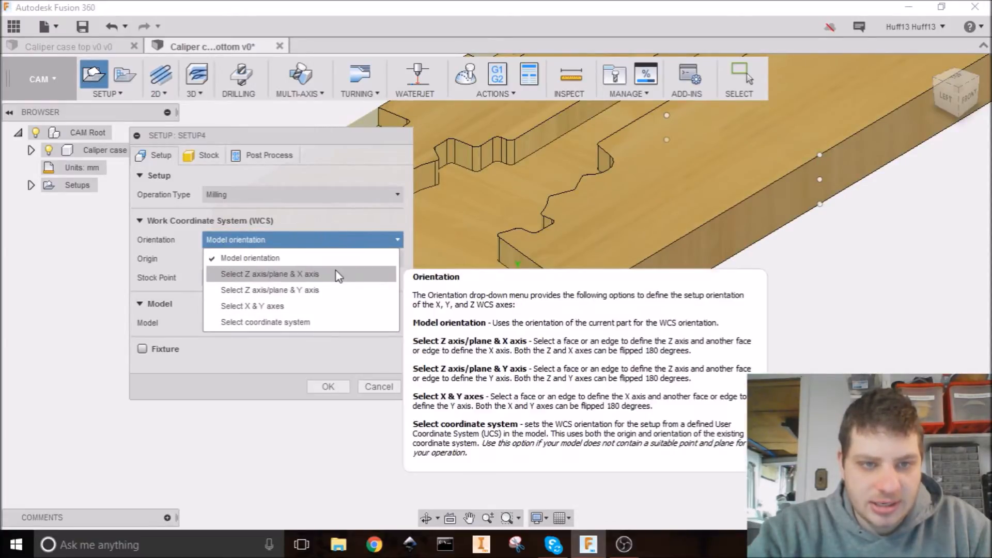
click(333, 276)
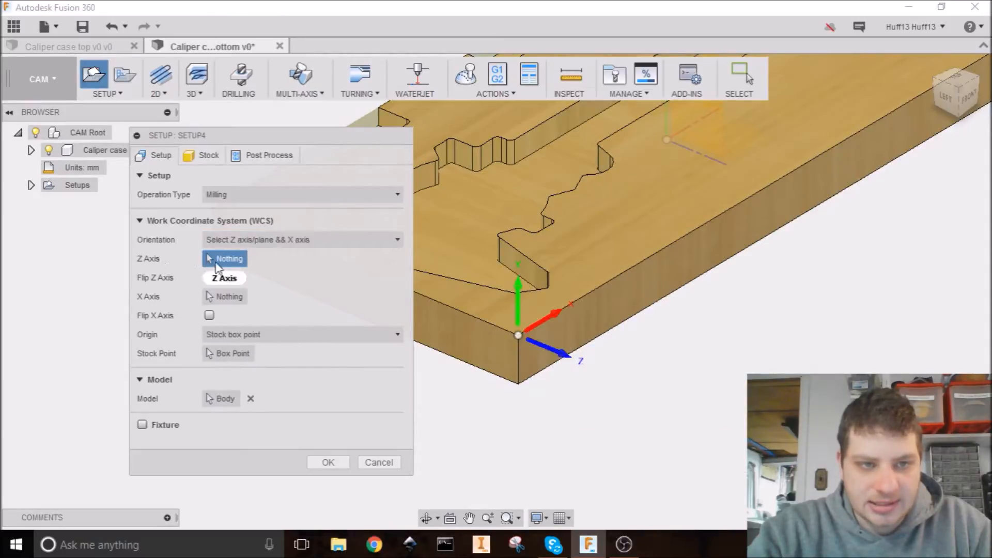
click(518, 361)
click(519, 341)
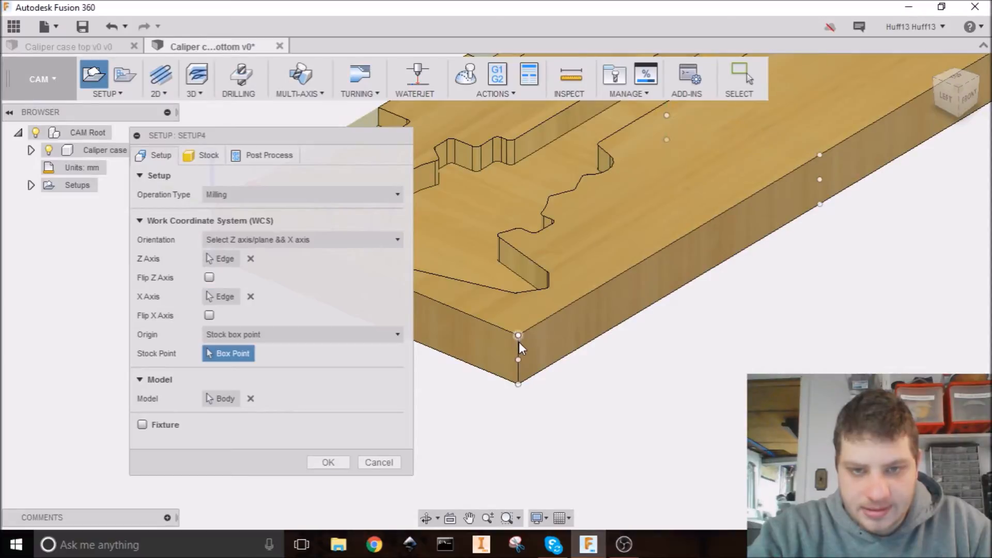
shift+middle_drag(524, 321, 469, 190)
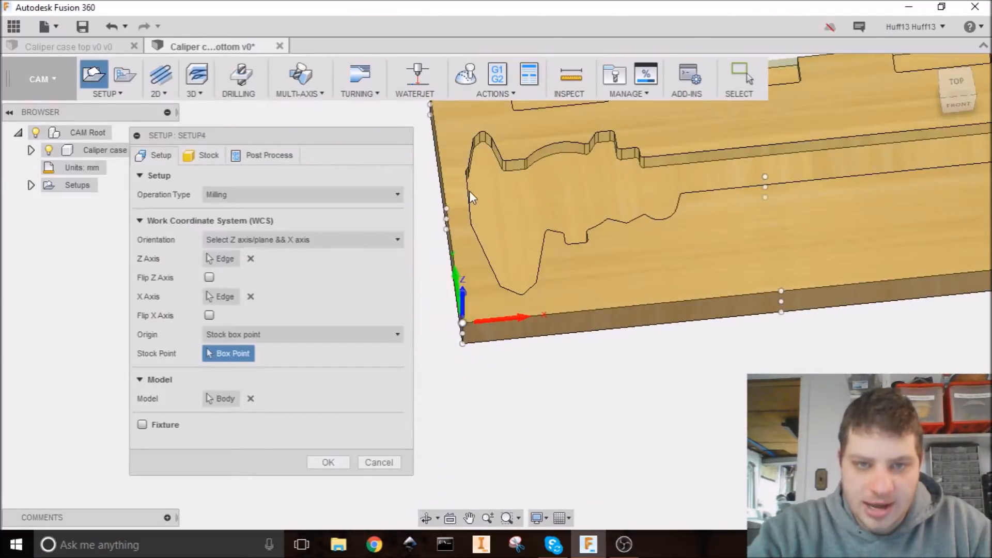
scroll(725, 292, down, 3)
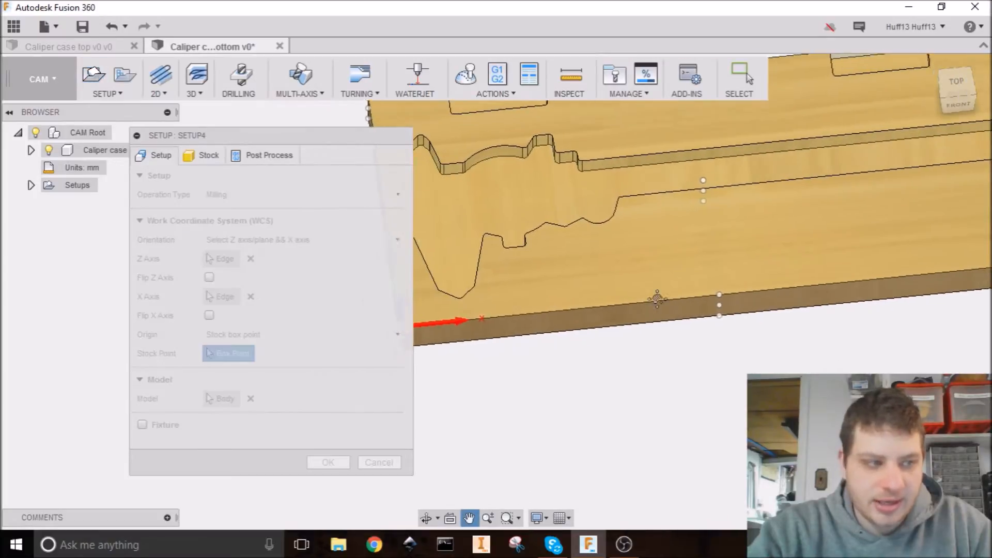
scroll(680, 331, up, 3)
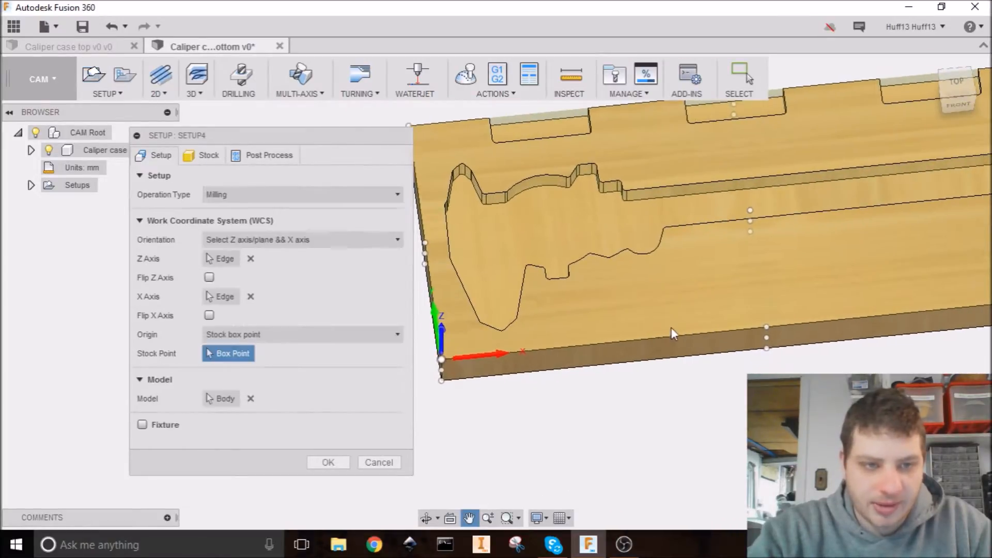
click(329, 463)
shift+middle_drag(558, 331, 545, 368)
key(Escape)
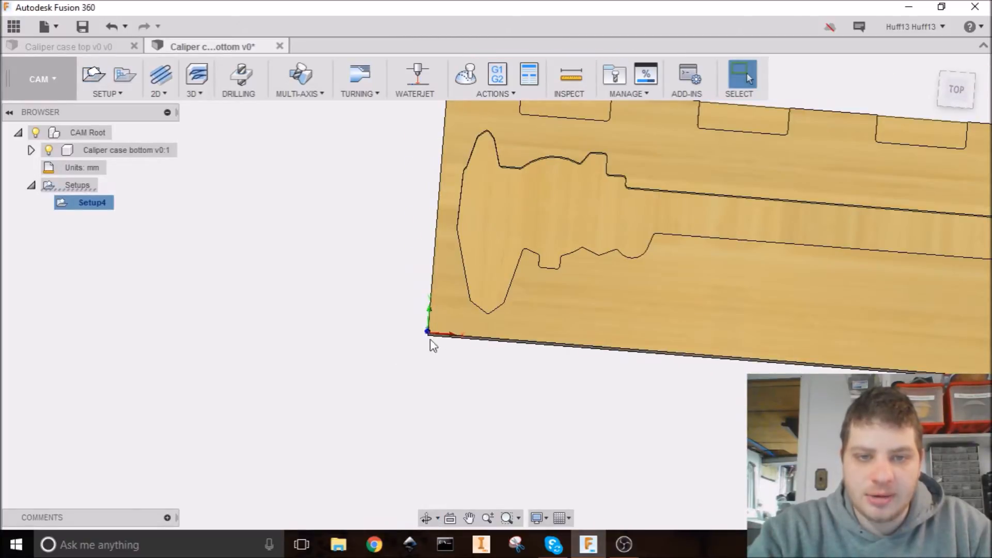
scroll(609, 299, down, 1)
middle_drag(611, 297, 452, 282)
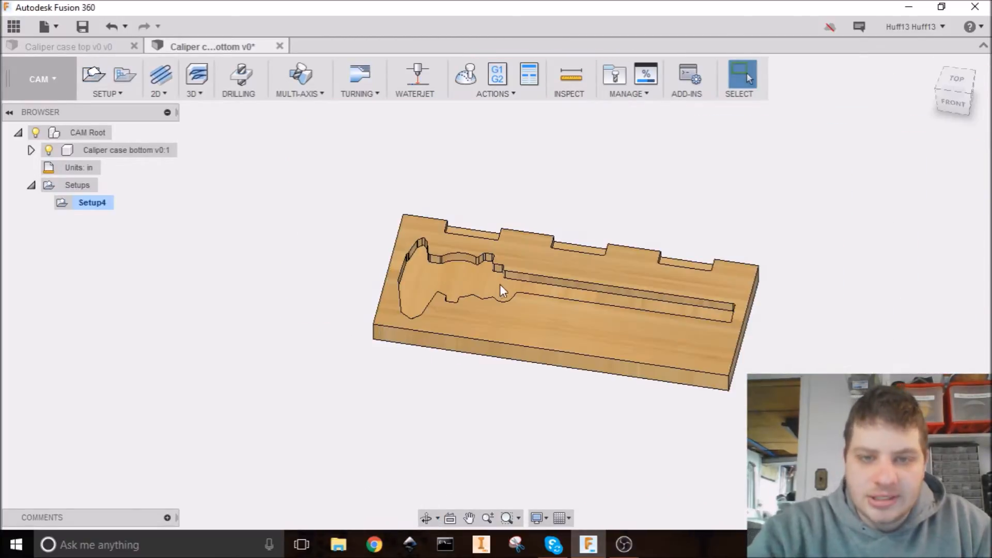
scroll(500, 286, down, 1)
middle_drag(500, 285, 388, 272)
drag(387, 273, 395, 275)
scroll(394, 275, up, 1)
key(Escape)
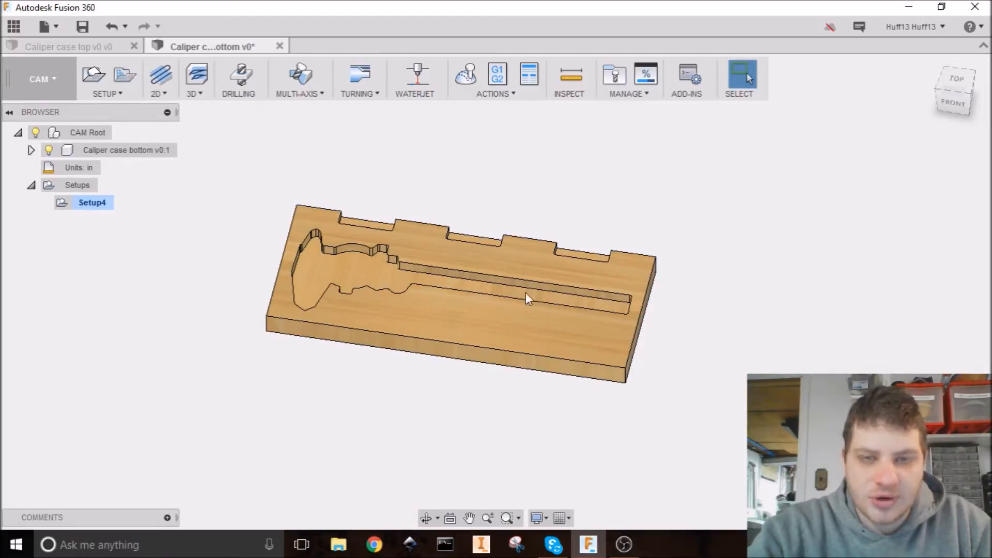
Start a 2D Pocket operation and select the caliper recess and the three hinge notches as pocket chains
click(164, 91)
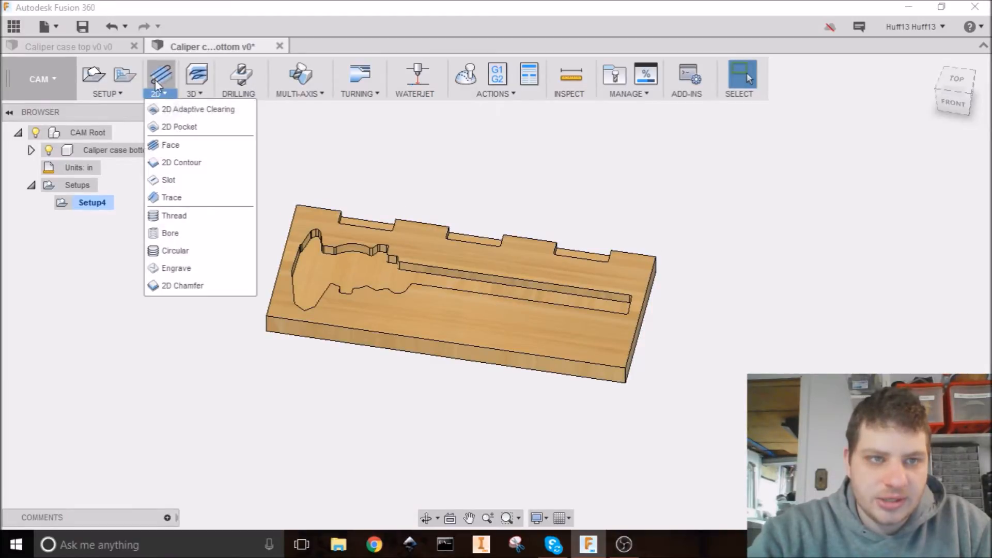
click(186, 126)
middle_drag(448, 272, 484, 363)
scroll(525, 246, up, 2)
click(525, 247)
click(500, 254)
click(481, 146)
shift+middle_drag(602, 409, 582, 290)
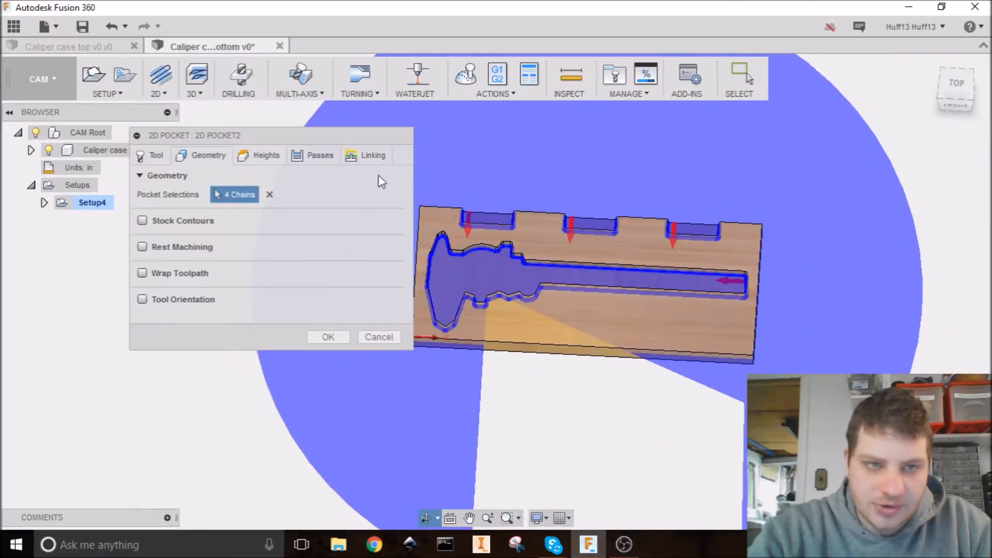
Assign tool #1, the 1/8" flat endmill, to the 2D Pocket operation
click(157, 158)
click(237, 195)
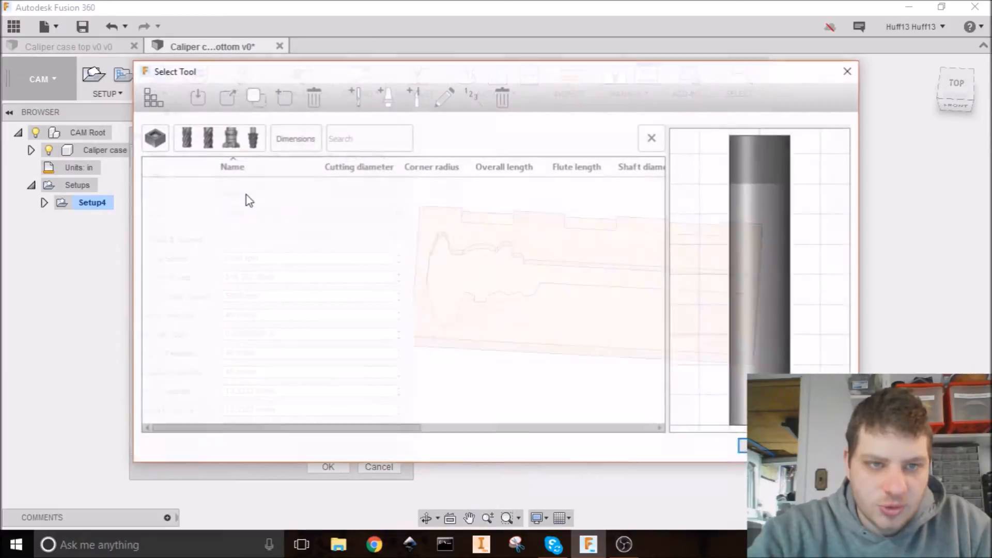
click(234, 199)
click(767, 447)
shift+middle_drag(593, 313, 448, 316)
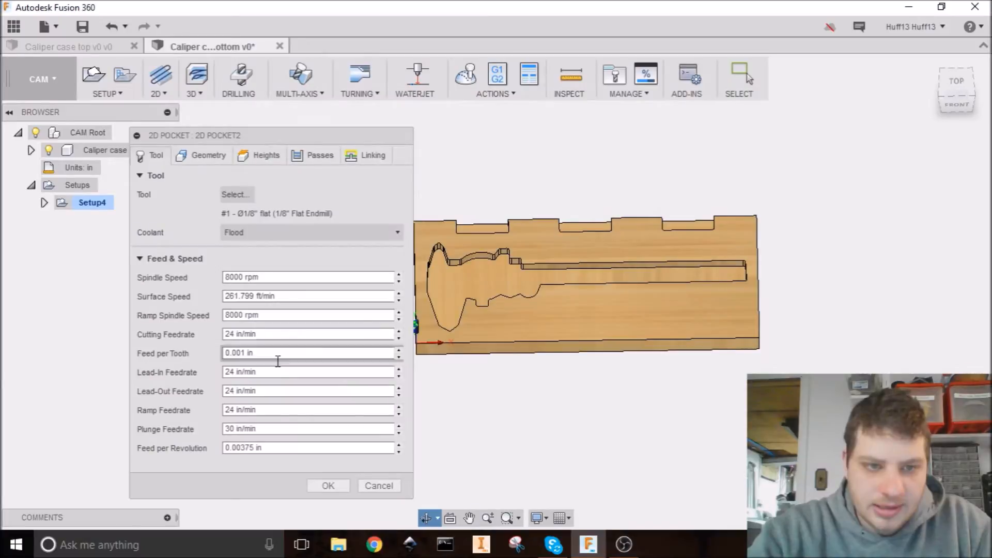
Set the pocket's cutting, lead-in, lead-out and ramp feedrates to 35 in/min and the plunge feedrate to 20 in/min
click(239, 372)
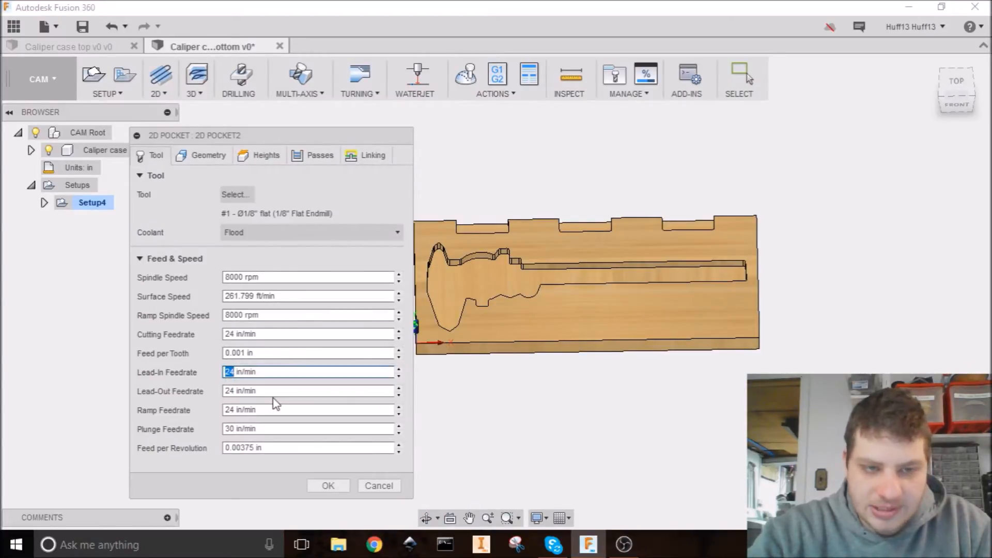
text(35)
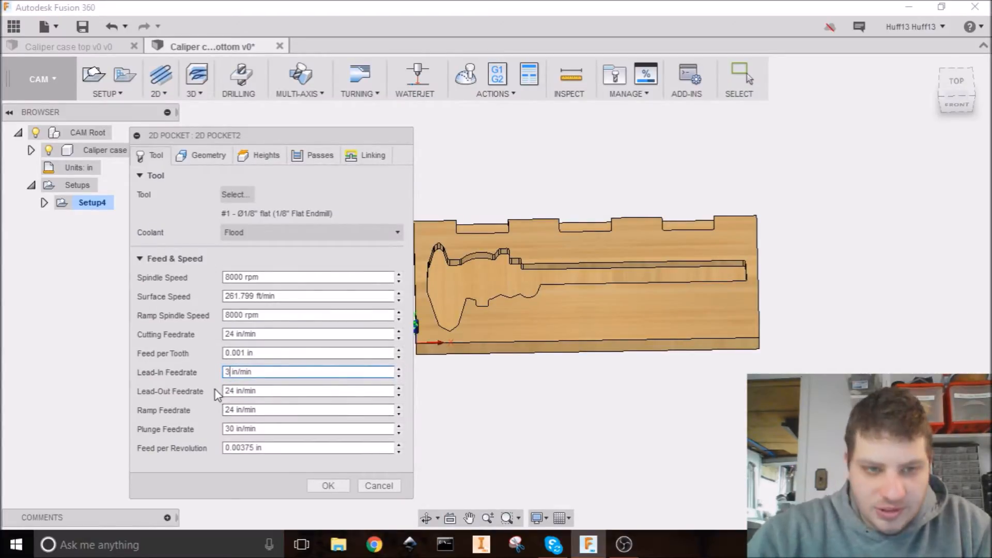
key(Tab)
text(35)
click(221, 335)
text(35)
click(222, 410)
text(35)
click(234, 429)
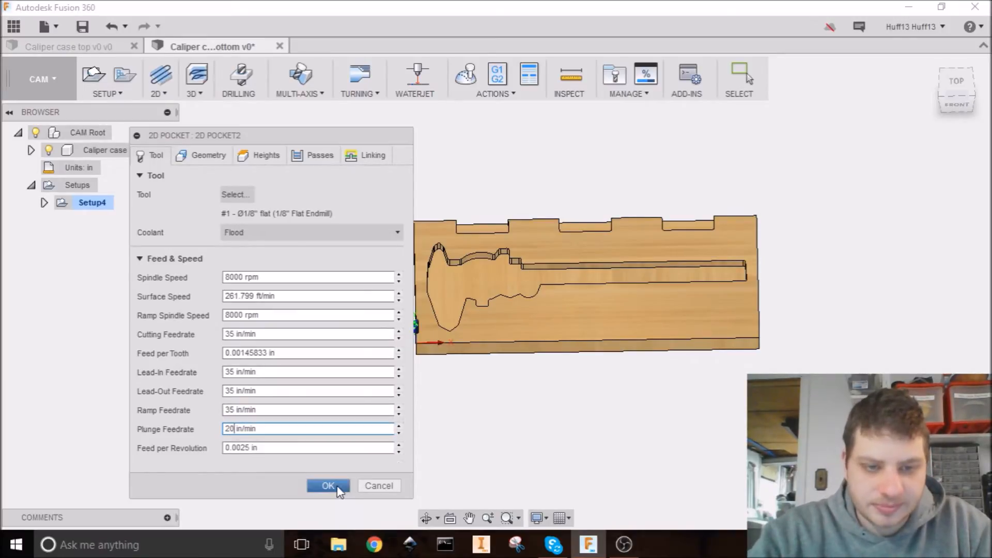
Review the pocket's geometry and heights, then enable finishing passes with a finish feedrate of 25 in/min
click(204, 156)
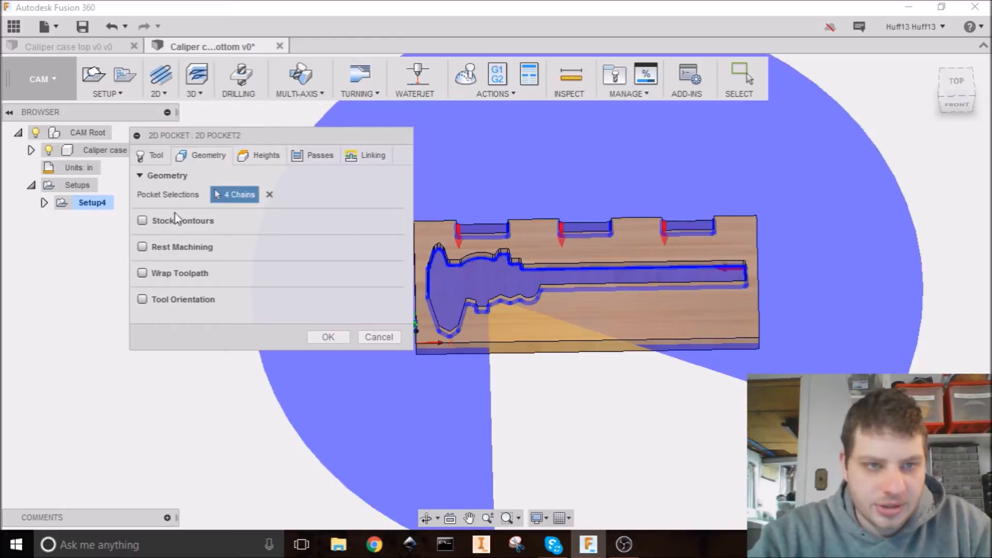
click(241, 161)
shift+middle_drag(492, 282, 496, 211)
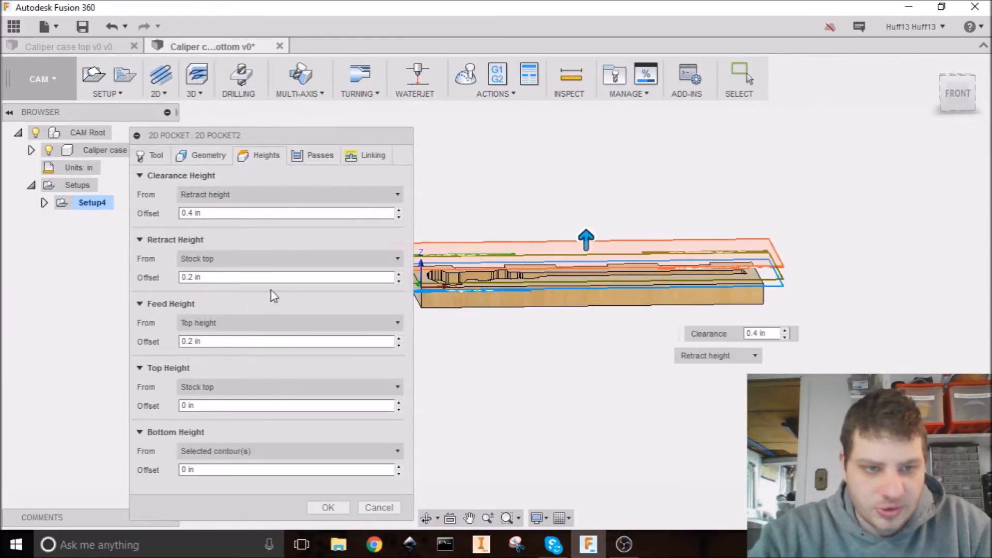
click(311, 156)
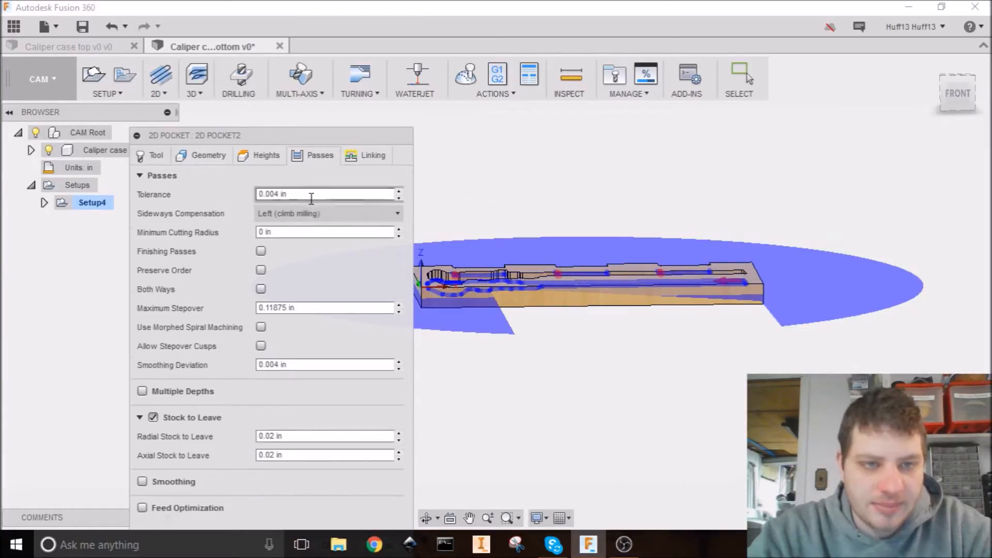
click(261, 251)
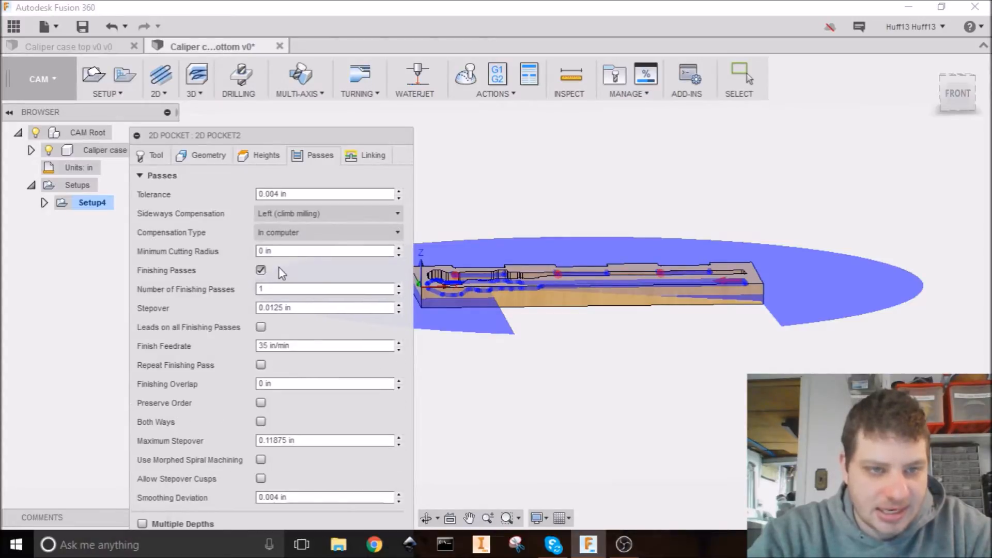
click(272, 288)
drag(270, 308, 274, 308)
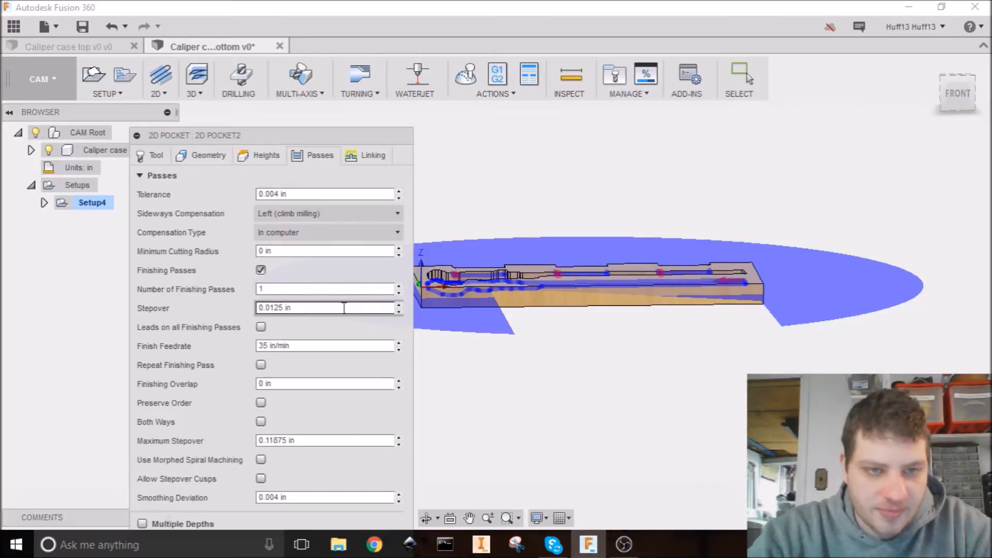
click(265, 346)
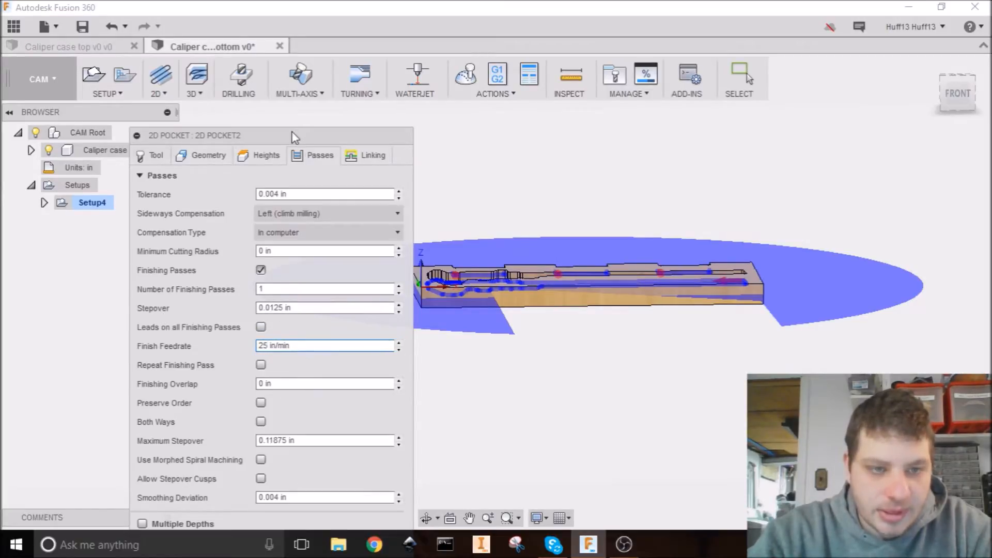
Set the 2D Pocket's maximum stepover to 0.09 in, generate the toolpath and check it in the caliper recess
drag(294, 137, 303, 103)
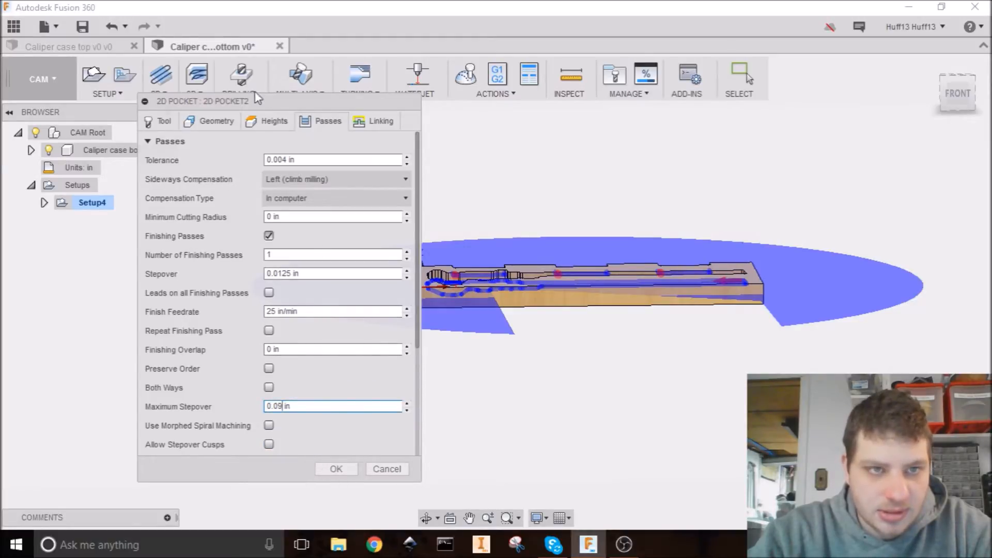
click(325, 473)
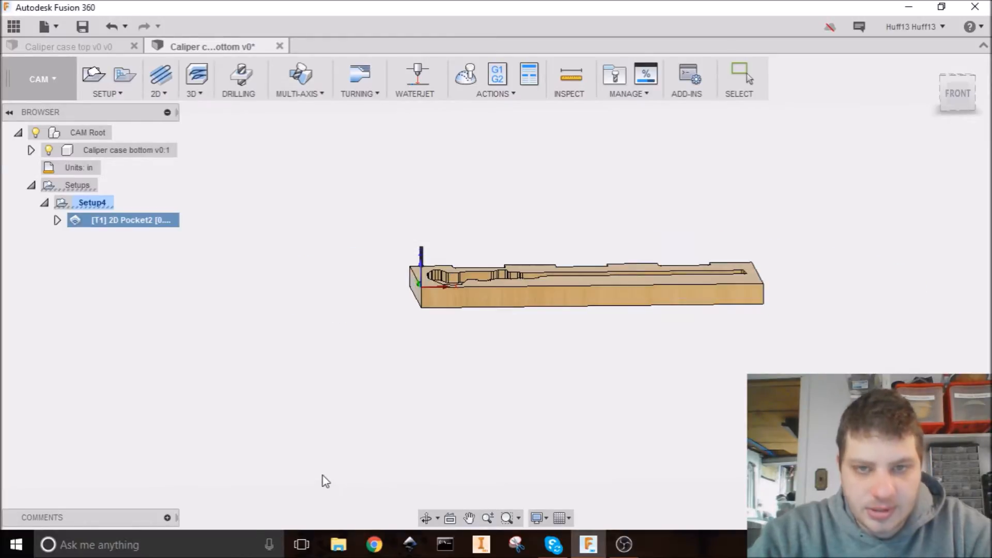
shift+middle_drag(568, 270, 564, 362)
scroll(500, 273, up, 5)
shift+middle_drag(499, 273, 390, 356)
scroll(497, 256, down, 2)
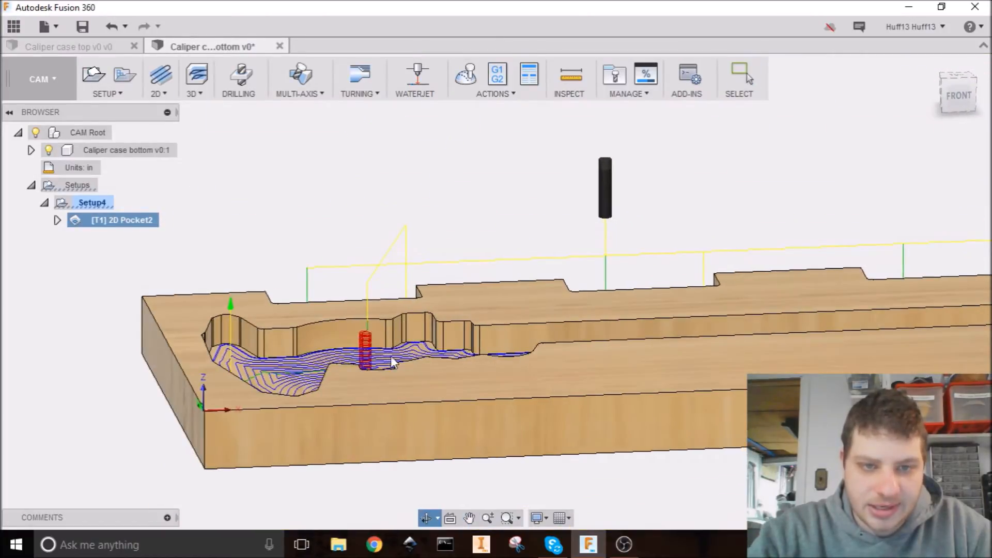
Reopen the 2D Pocket operation for editing and enable multiple depths for its passes
click(58, 220)
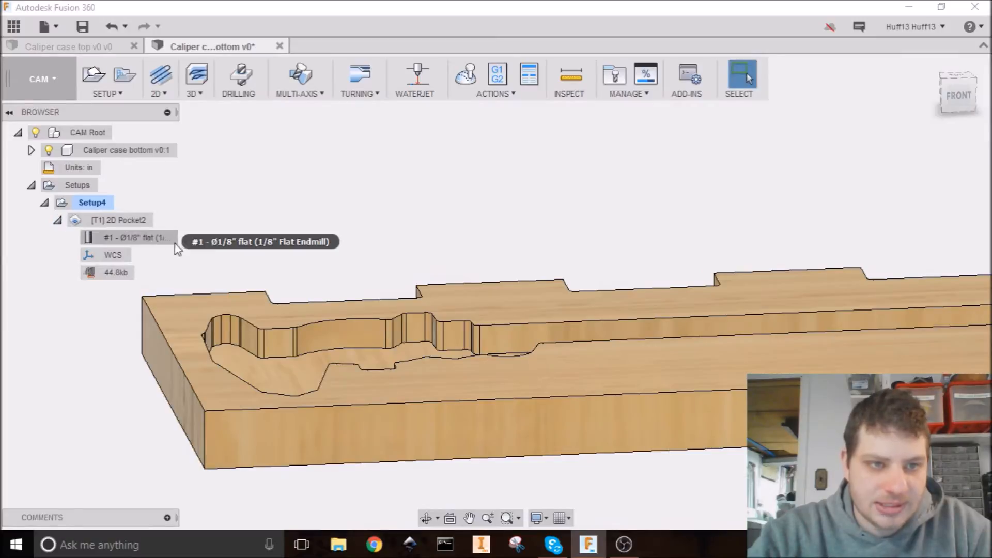
double_click(107, 272)
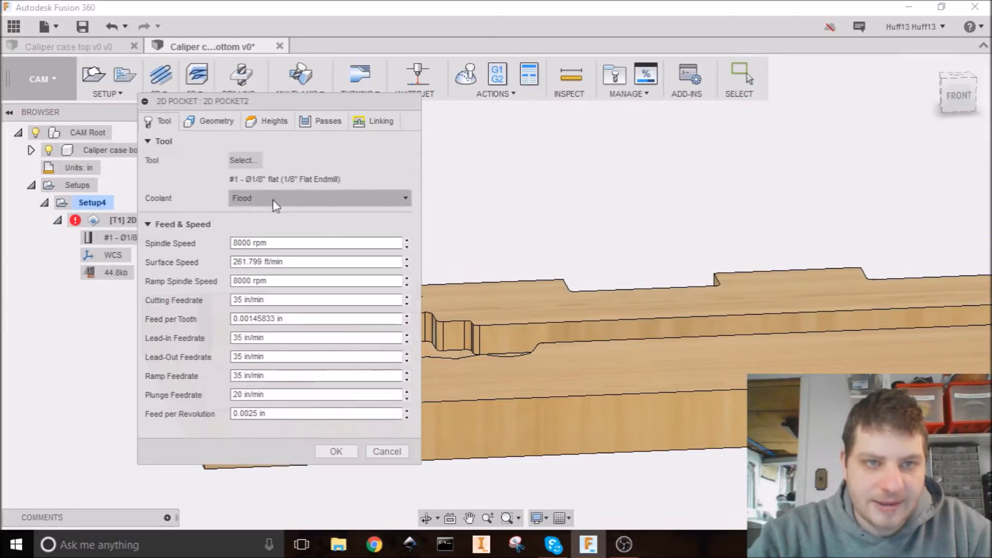
click(312, 122)
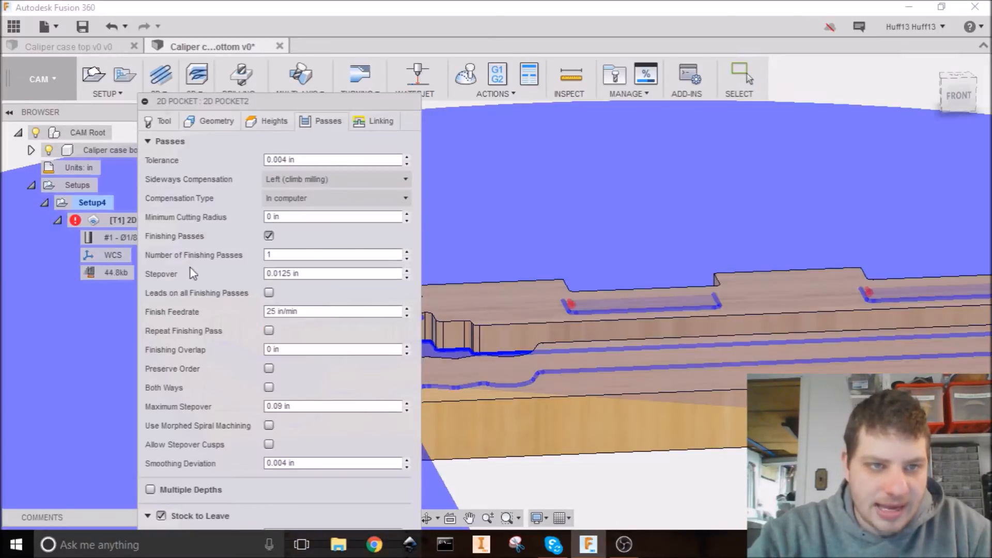
click(151, 489)
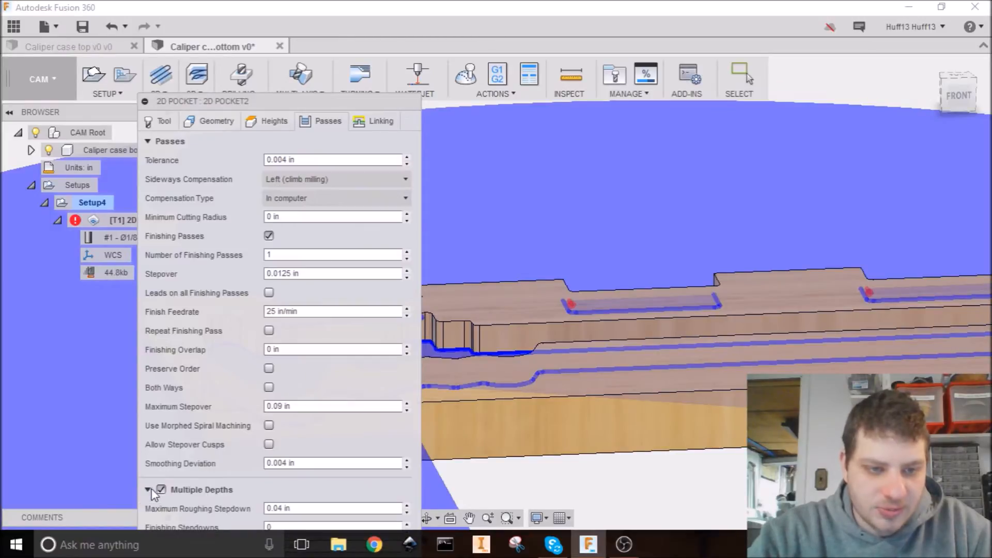
drag(359, 100, 345, 50)
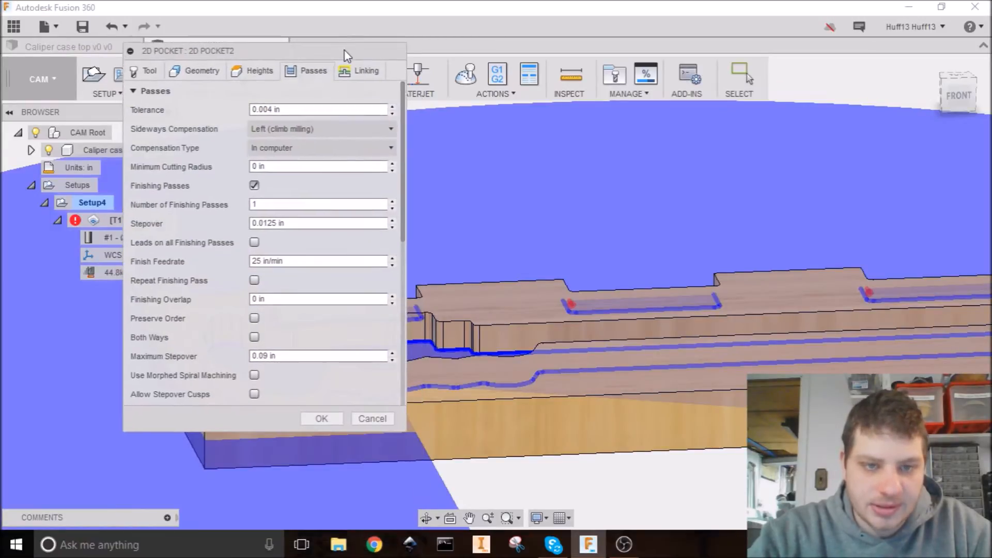
Set the maximum roughing stepdown to 0.075 in with 1 finishing stepdown, finishing only at final depth
drag(402, 178, 384, 309)
click(265, 193)
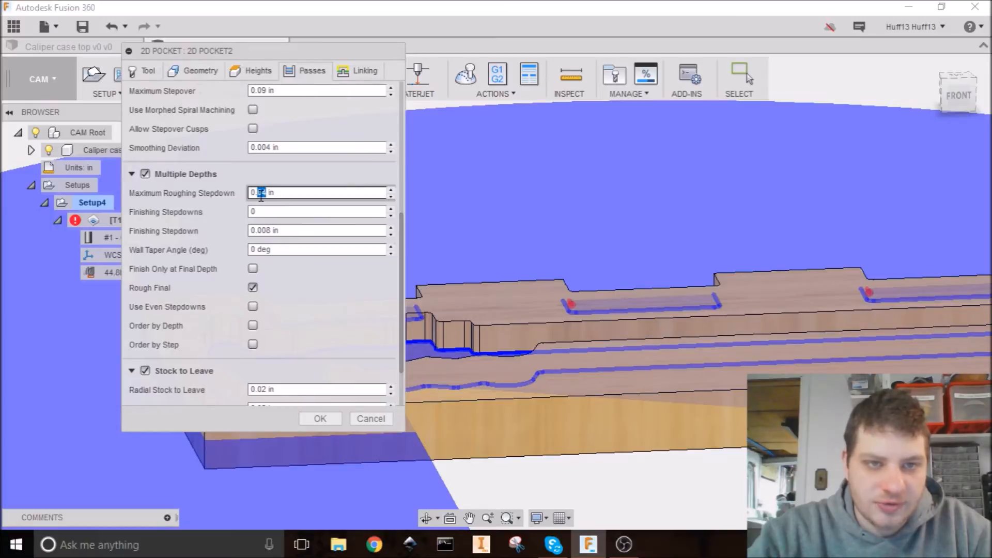
double_click(265, 192)
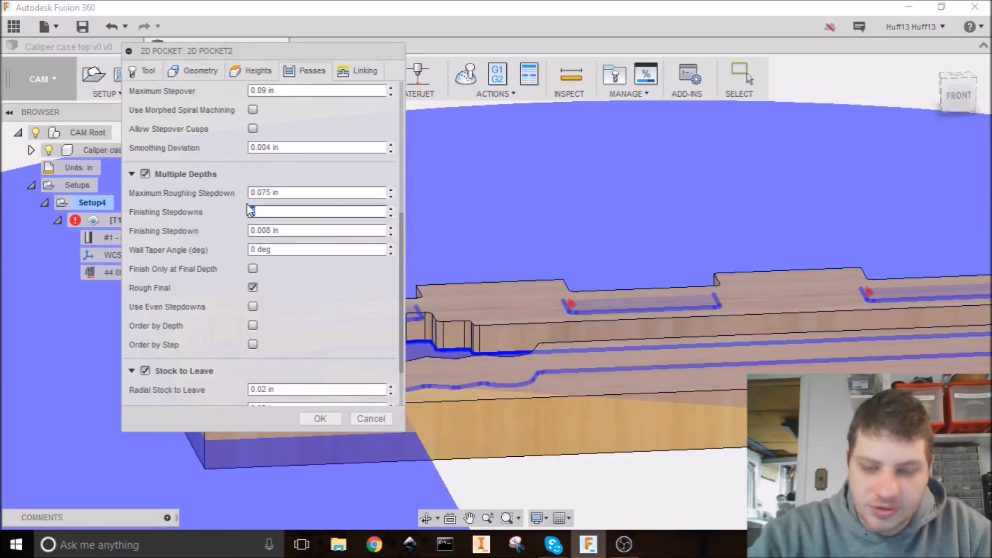
text(1)
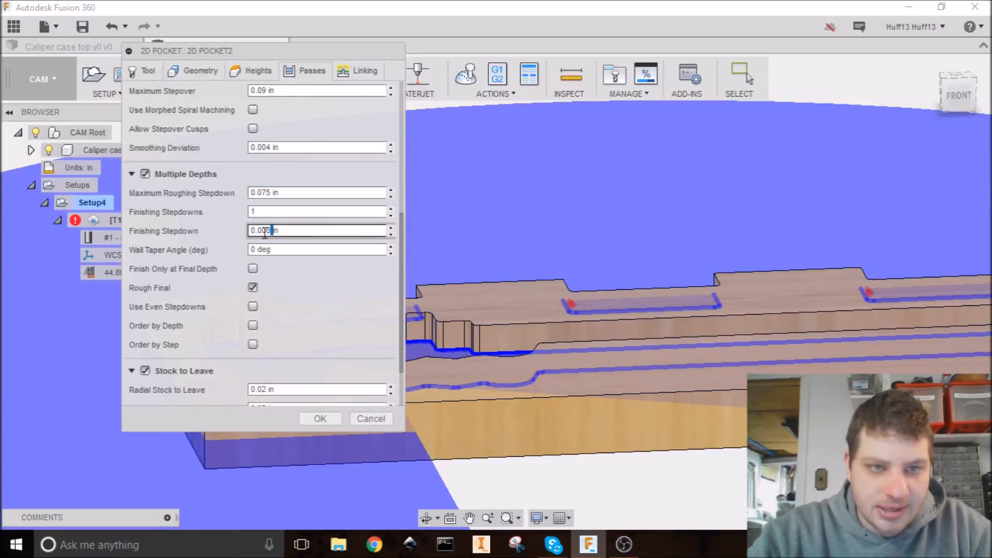
click(258, 230)
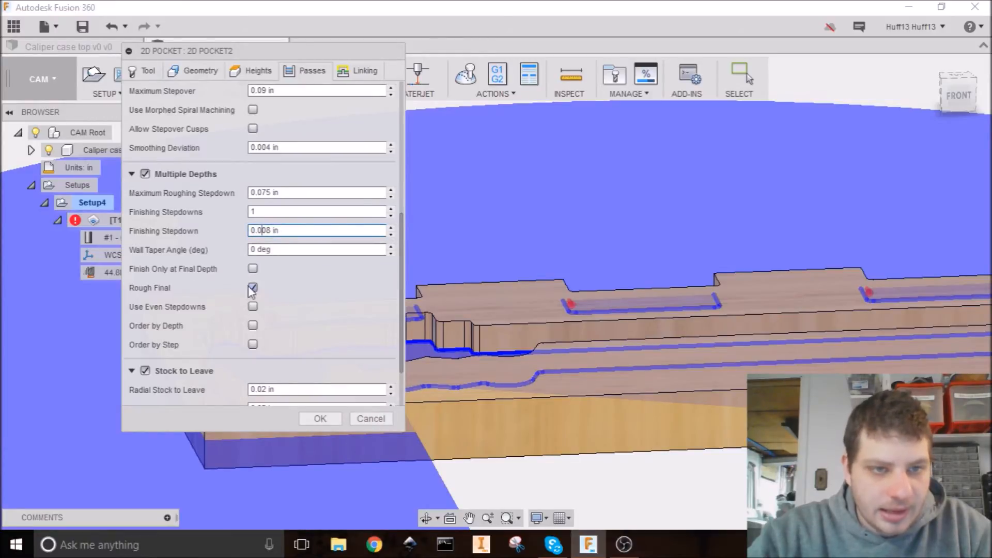
scroll(243, 296, down, 3)
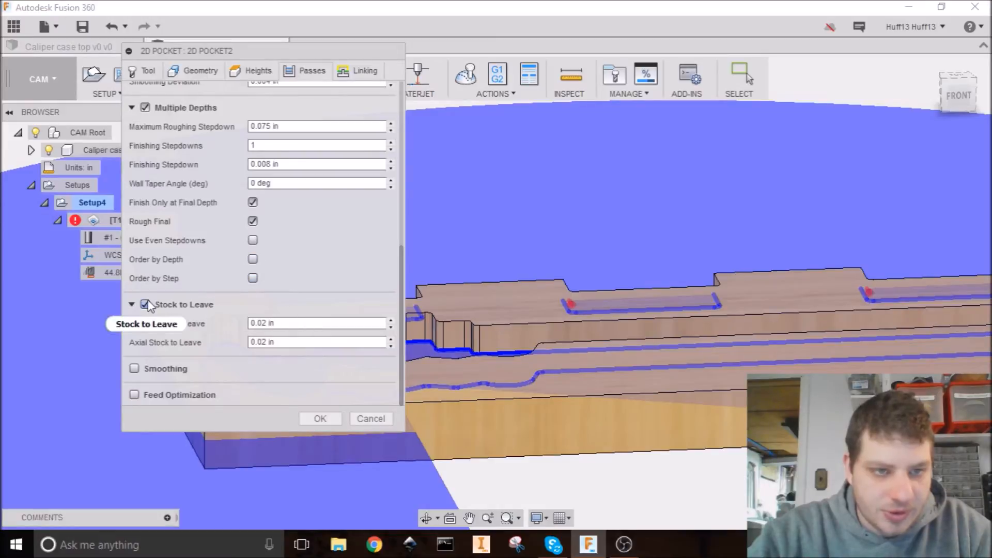
Turn off stock to leave, enable smoothing with the 0.0004 in tolerance, and regenerate the pocket toolpath
scroll(155, 336, up, 10)
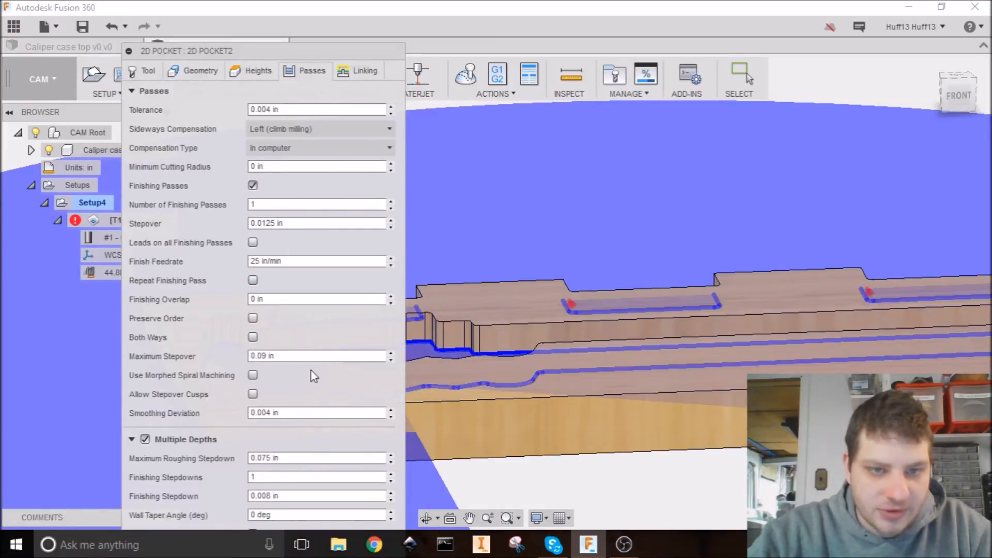
drag(288, 50, 280, 24)
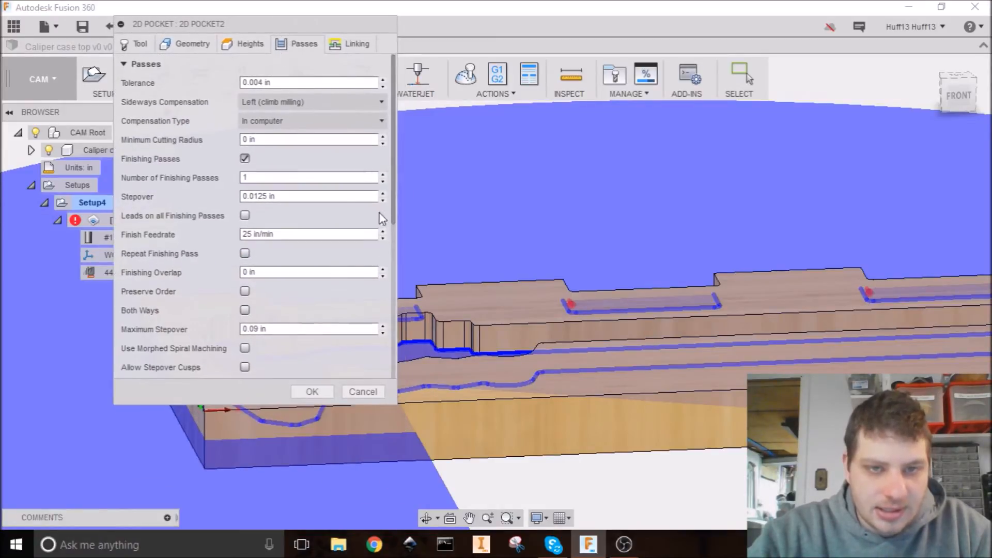
drag(393, 183, 366, 378)
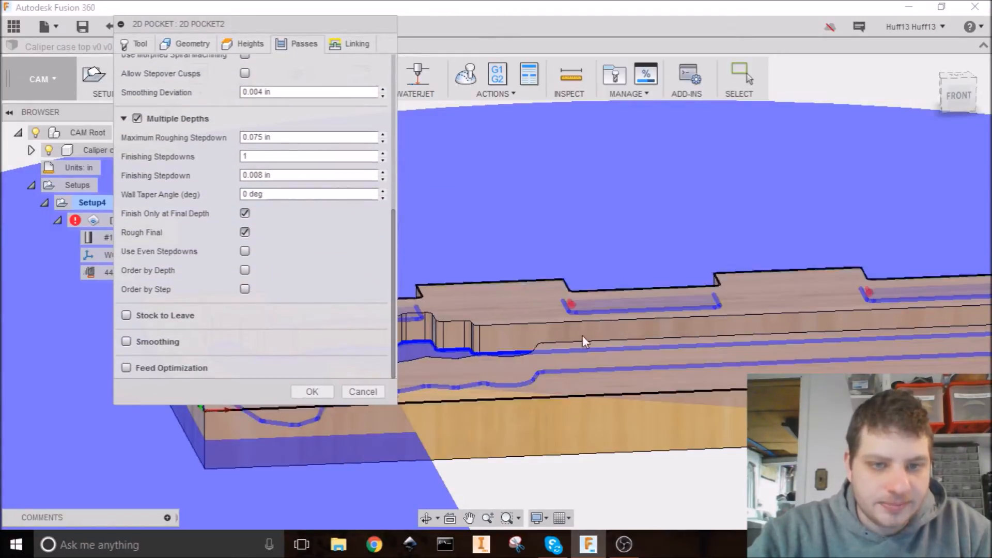
click(126, 342)
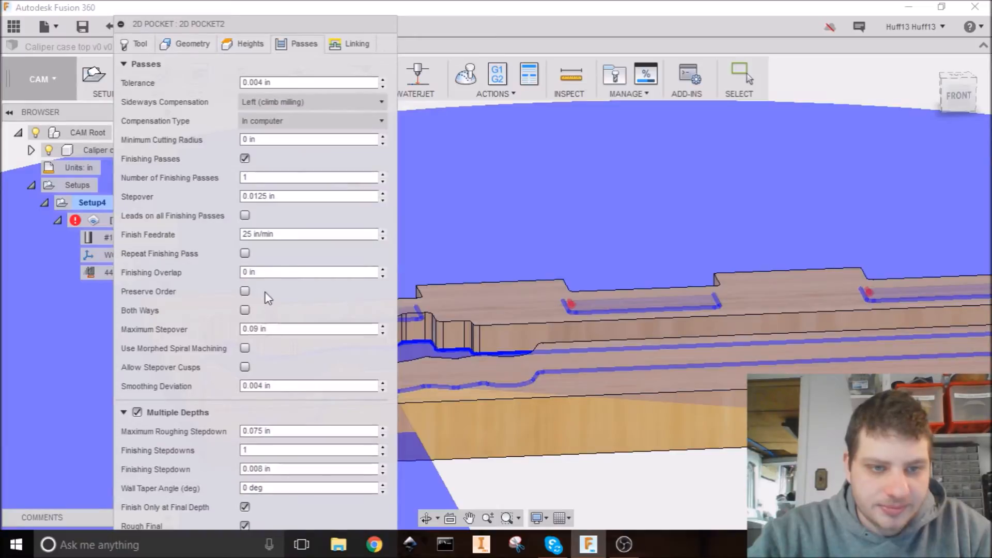
drag(188, 24, 185, 14)
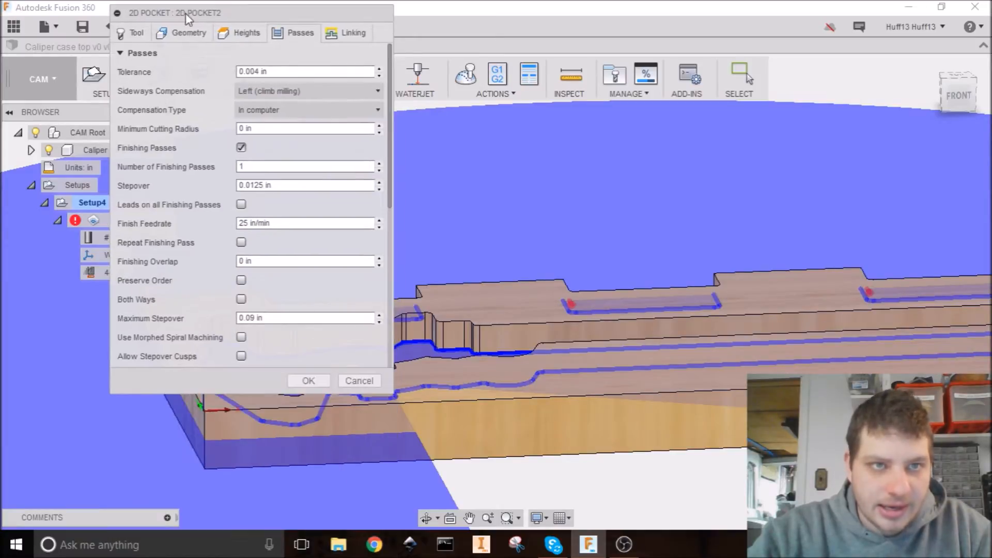
drag(389, 137, 377, 334)
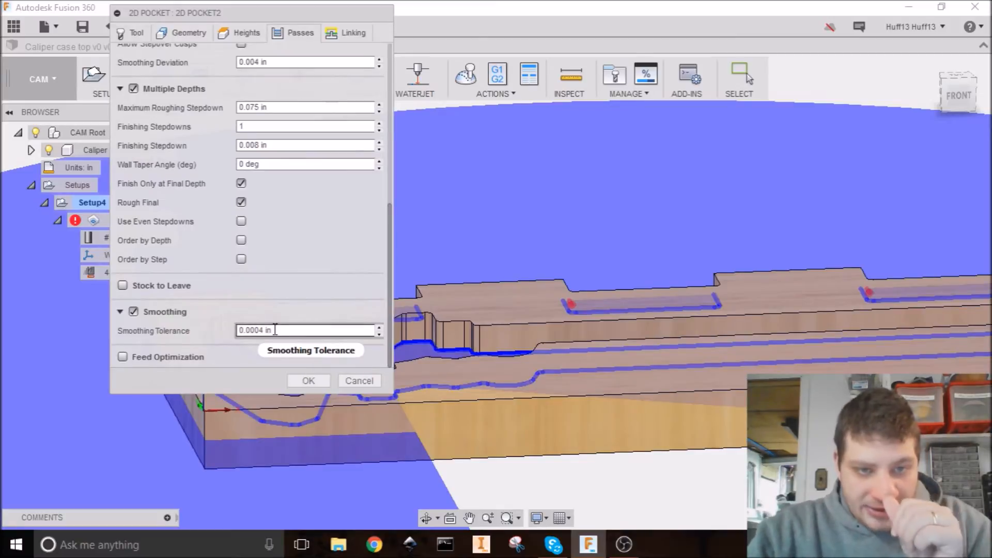
mouse_move(258, 331)
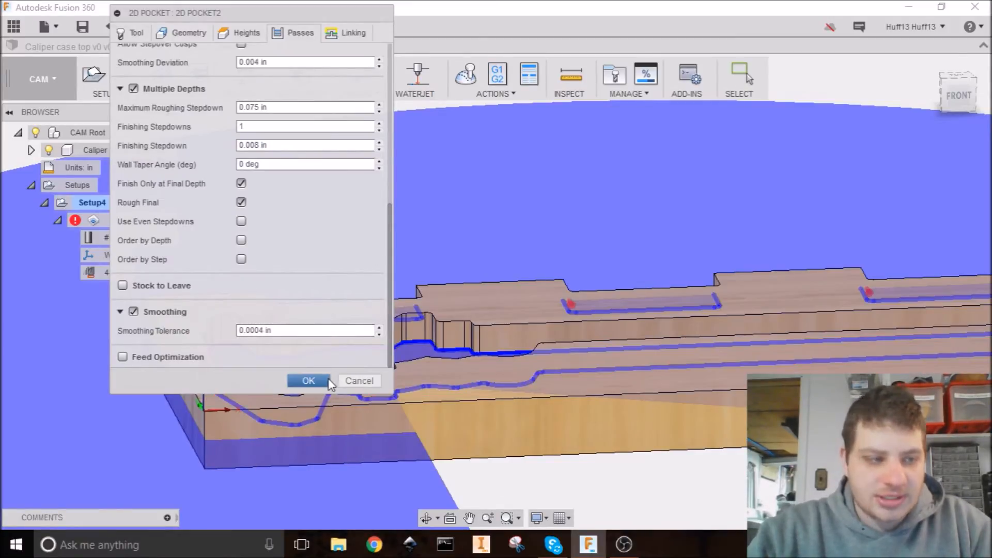
click(309, 381)
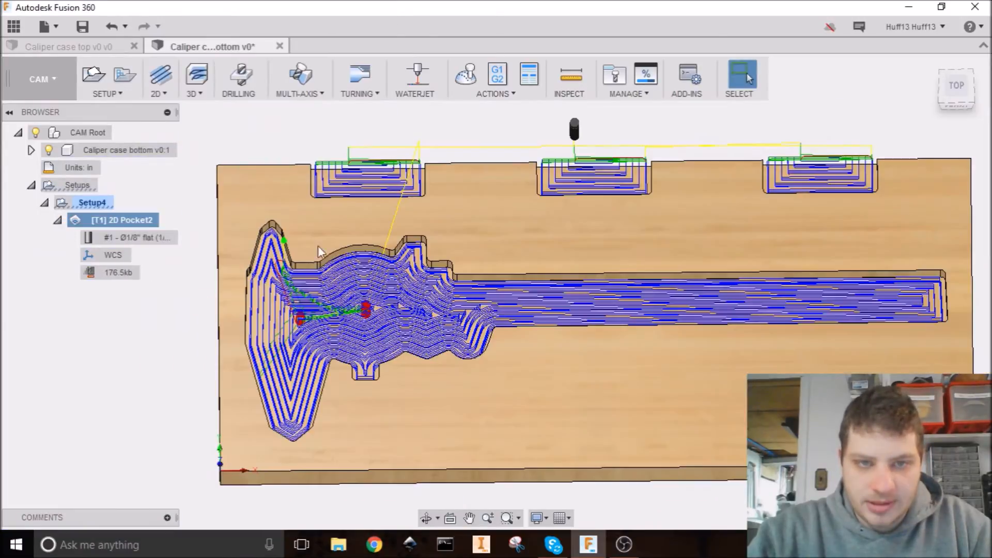
Open the simulation of the 2D Pocket with the toolpath hidden and the stock shown
scroll(366, 304, up, 3)
mouse_move(410, 337)
shift+middle_down()
mouse_move(406, 277)
mouse_move(444, 270)
mouse_move(493, 296)
mouse_move(492, 260)
mouse_move(403, 331)
mouse_move(421, 321)
shift+middle_up()
scroll(422, 324, down, 2)
shift+middle_drag(638, 233, 624, 215)
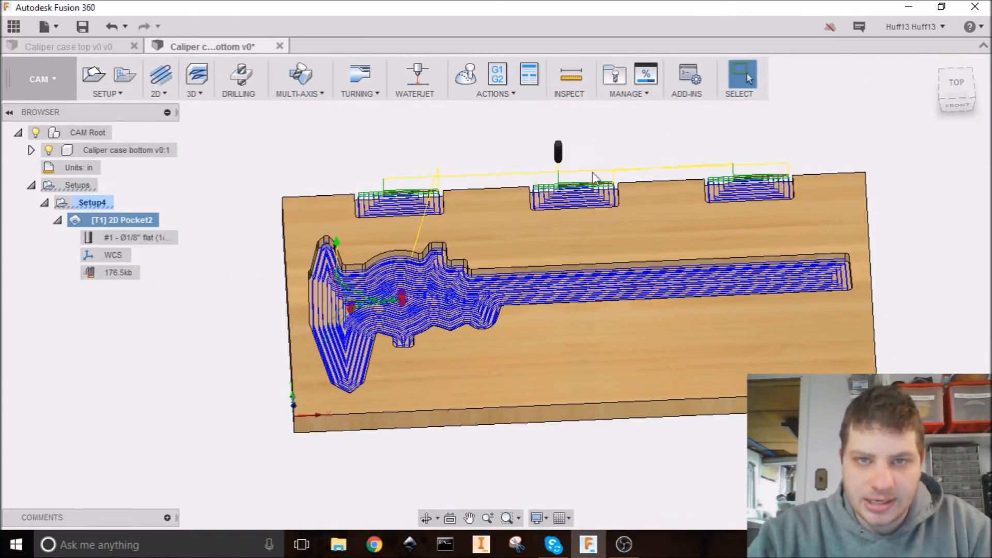
click(468, 78)
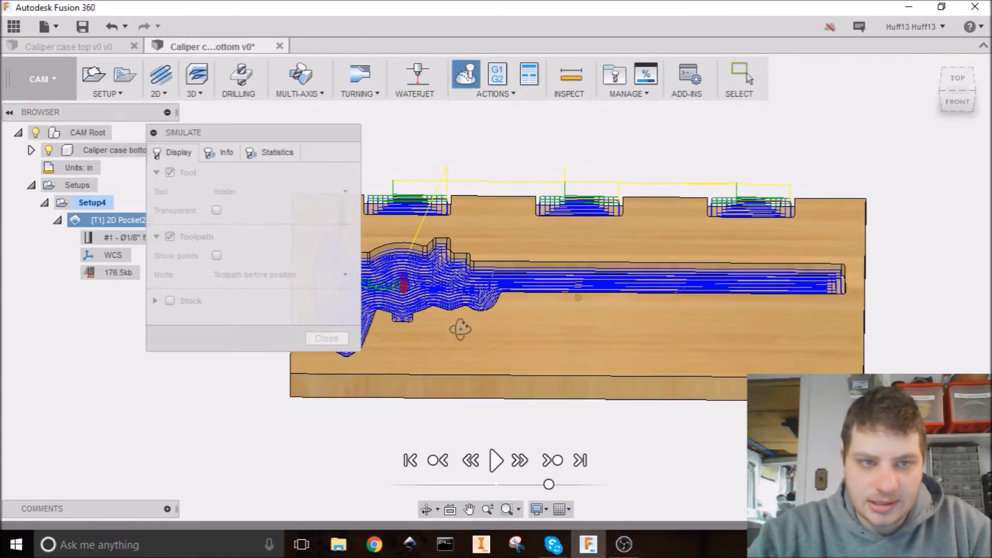
click(170, 237)
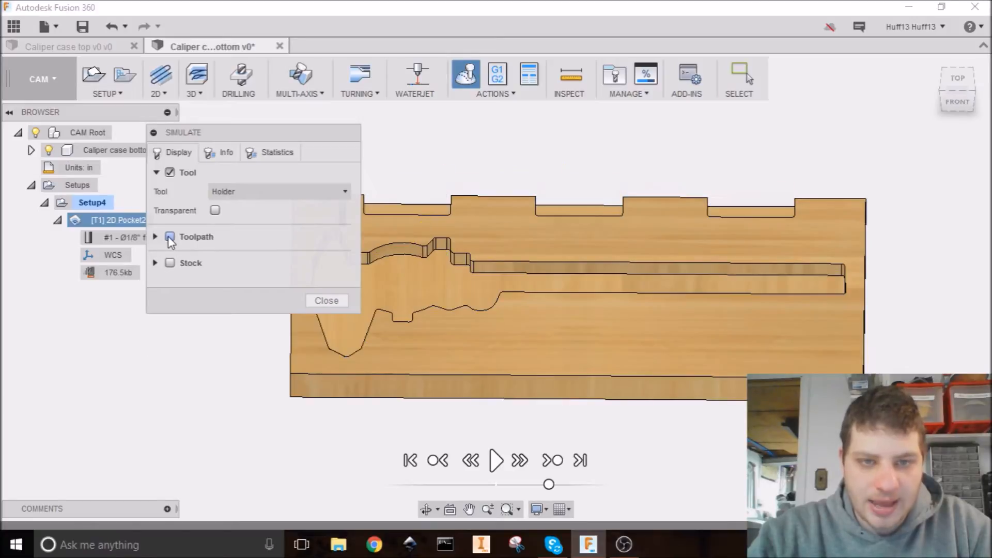
click(170, 263)
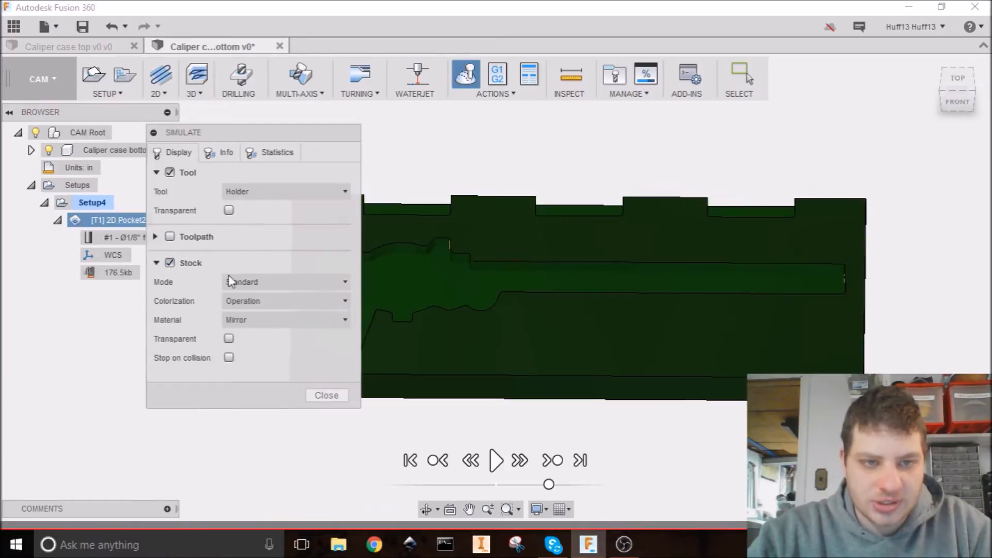
Colour the simulated stock by material and set its material to Wall Paint
click(261, 283)
click(257, 301)
click(265, 301)
click(253, 319)
click(255, 321)
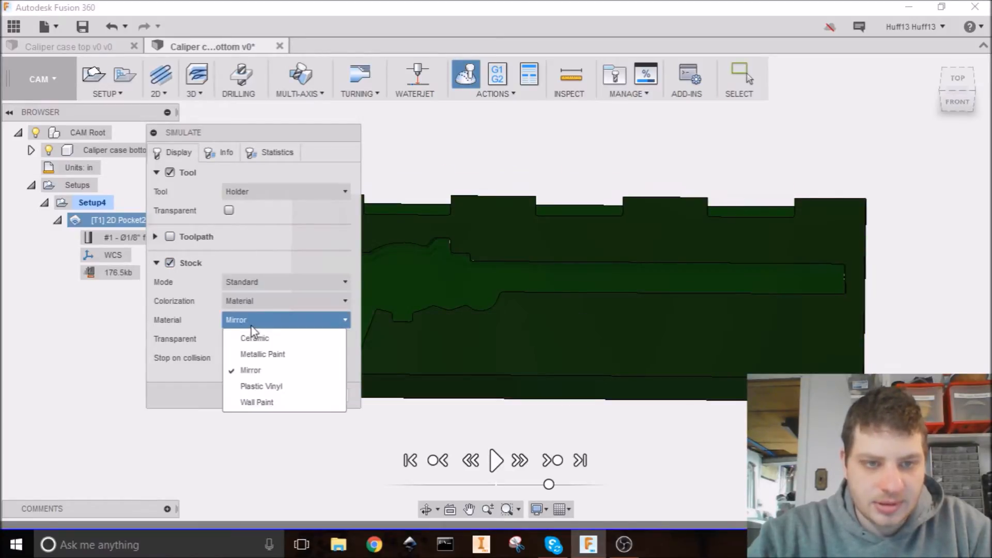
click(255, 401)
shift+middle_drag(484, 274, 509, 257)
scroll(499, 266, down, 1)
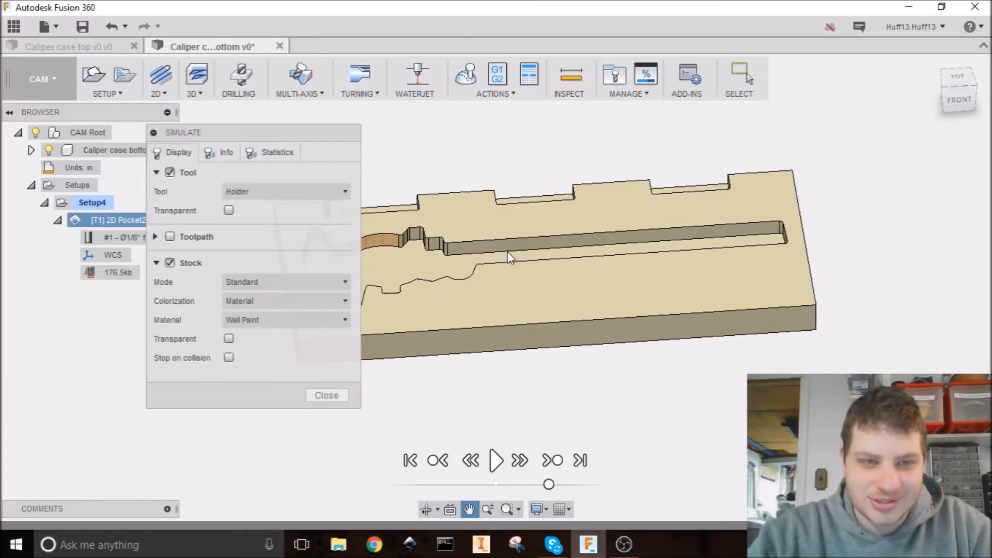
Review the simulation's machining statistics and its operation and collision information
click(254, 153)
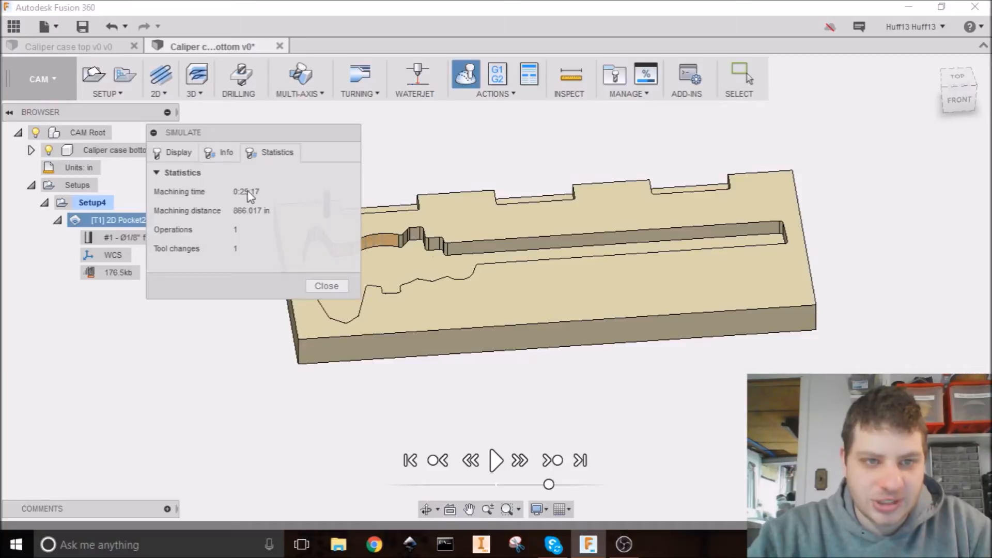
click(222, 153)
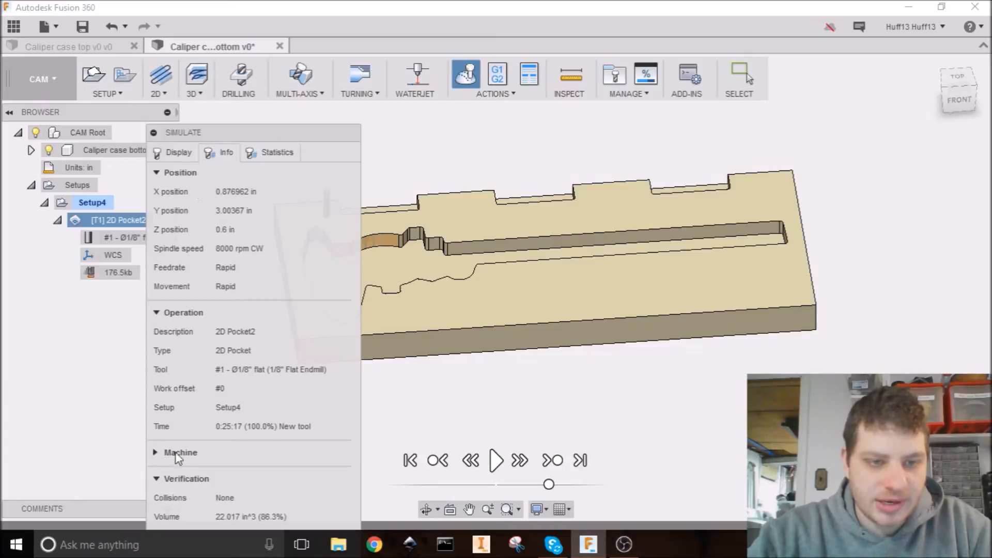
click(175, 153)
Play the pocket's stock simulation through to the end, raising the playback speed along the way
middle_drag(443, 325, 528, 327)
click(495, 461)
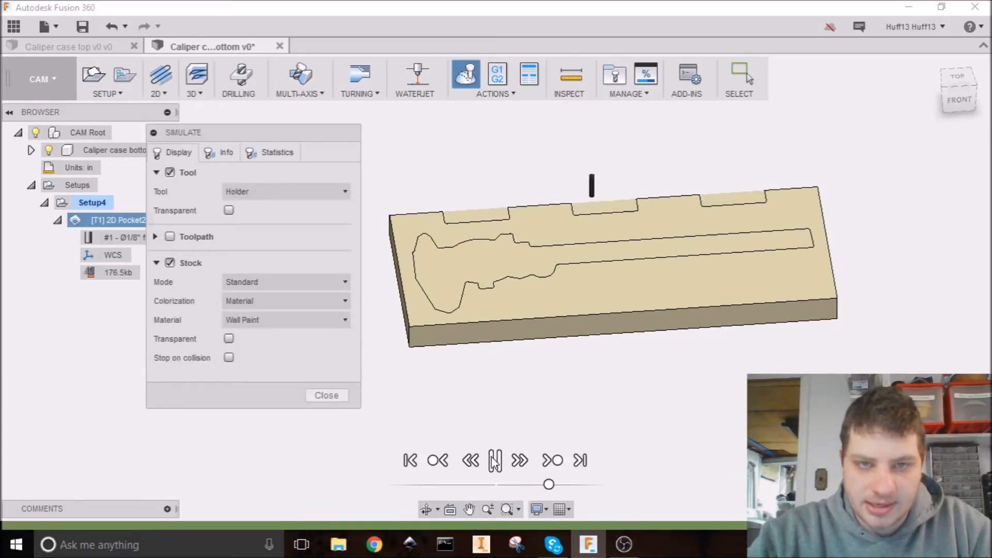
shift+middle_drag(559, 225, 538, 201)
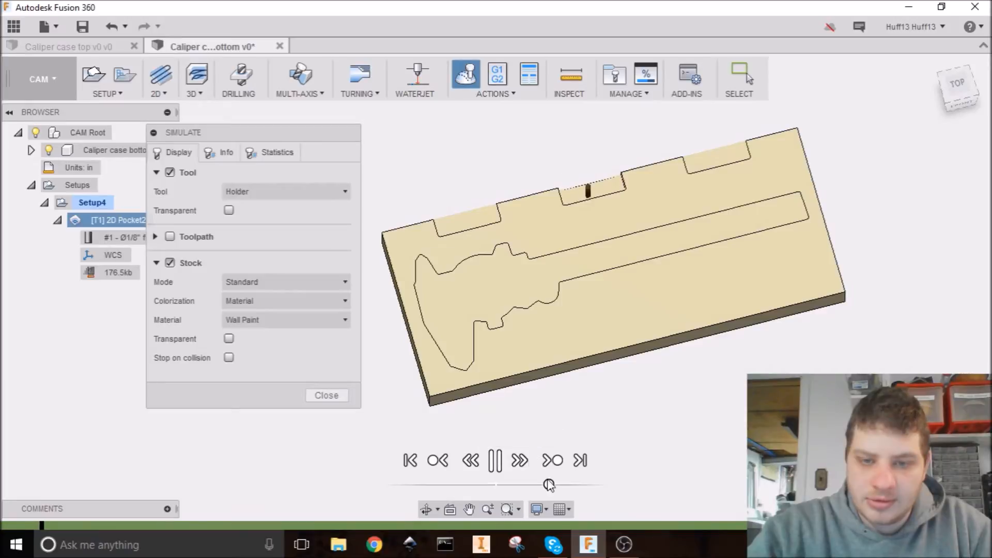
drag(549, 485, 558, 487)
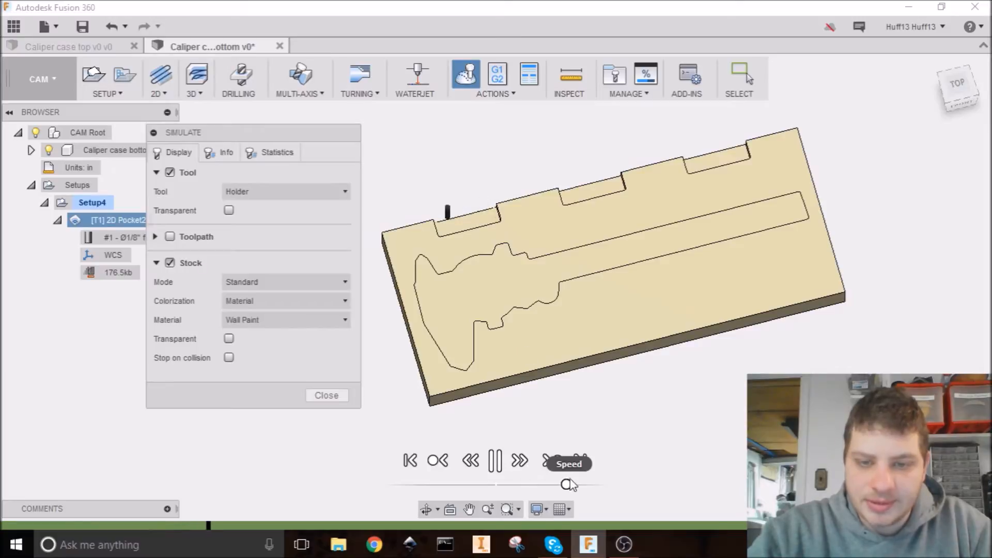
drag(568, 486, 593, 486)
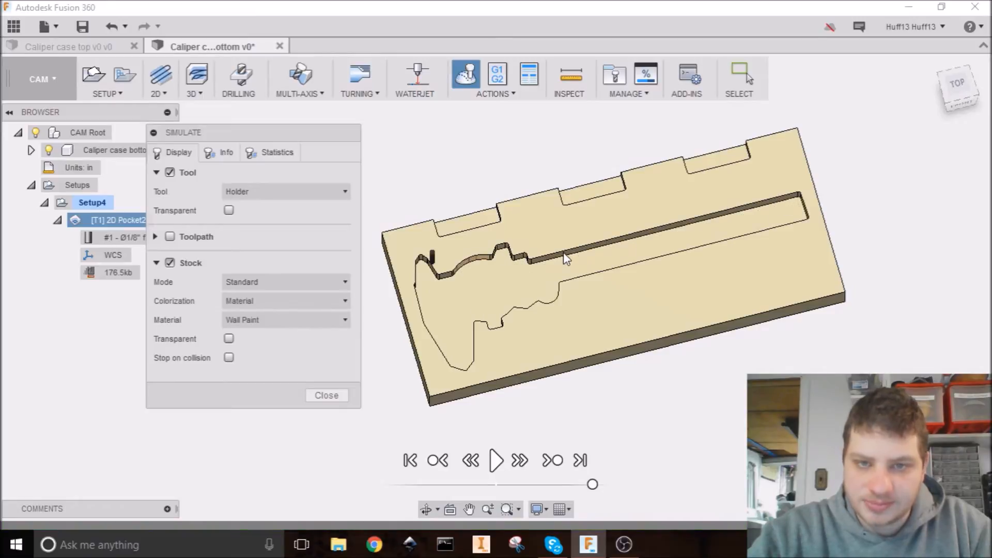
Examine the walls and corners of the simulated caliper recess up close, then close the simulation
scroll(479, 265, up, 8)
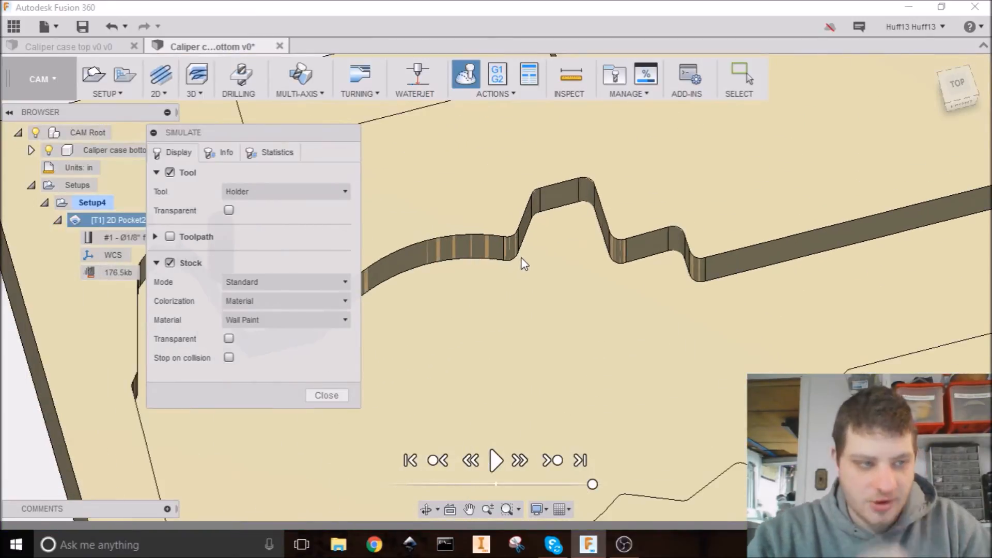
scroll(552, 220, down, 2)
scroll(600, 226, down, 3)
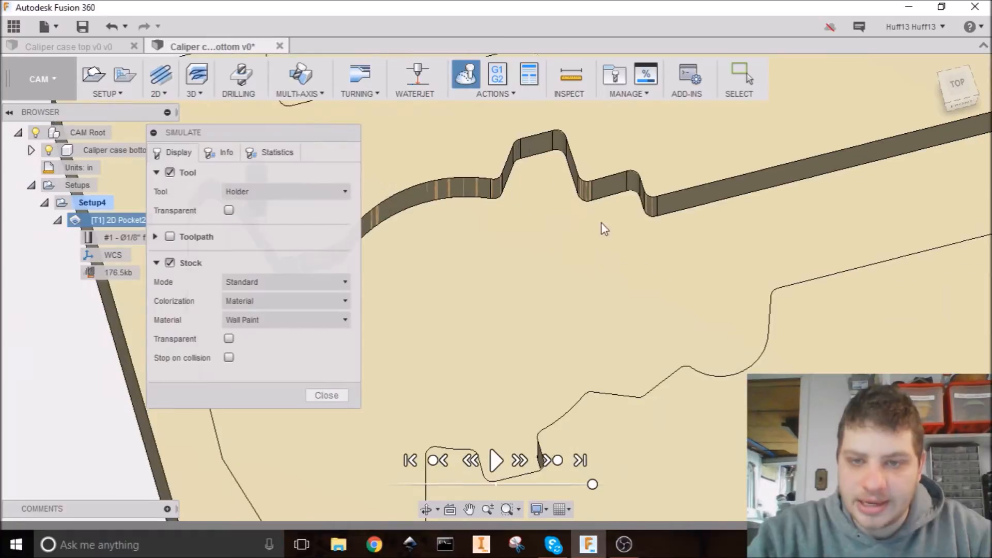
scroll(491, 230, down, 4)
shift+middle_drag(494, 230, 587, 393)
scroll(534, 395, down, 3)
middle_drag(501, 412, 649, 257)
scroll(434, 436, down, 2)
middle_drag(654, 389, 670, 115)
shift+middle_drag(603, 274, 556, 212)
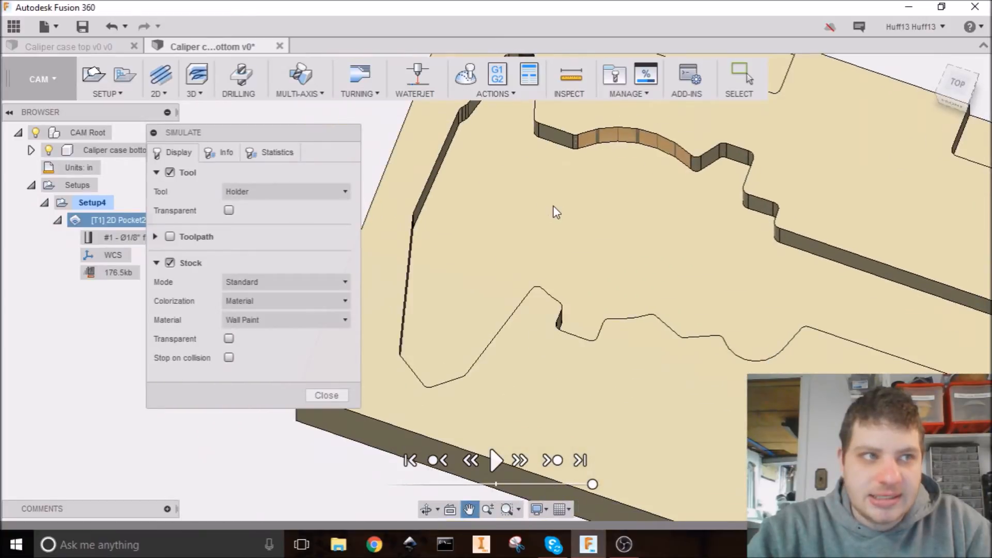
shift+middle_drag(500, 308, 389, 427)
click(326, 396)
Switch to the caliper case top document and examine its 2D Pocket toolpaths in the round recess and hinge notches
shift+middle_drag(326, 395, 704, 214)
scroll(695, 203, up, 1)
scroll(569, 186, down, 3)
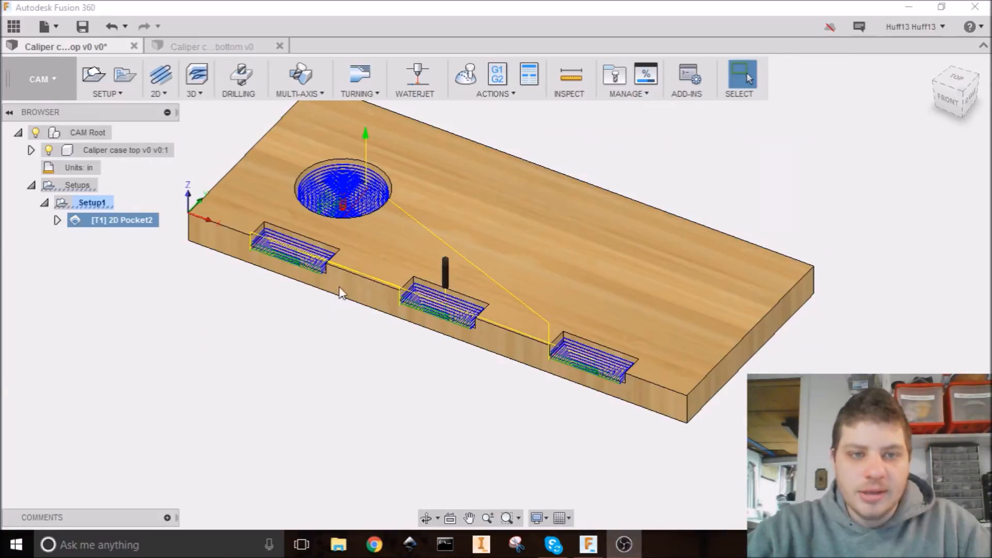
scroll(372, 256, down, 1)
shift+middle_drag(371, 255, 366, 281)
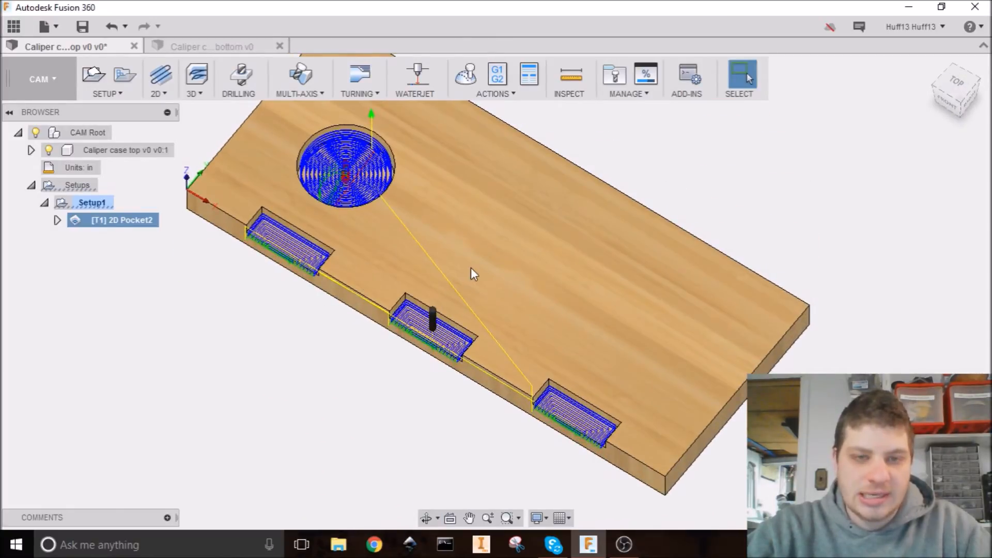
scroll(473, 264, up, 4)
scroll(473, 265, down, 1)
middle_drag(473, 264, 395, 264)
scroll(395, 265, down, 3)
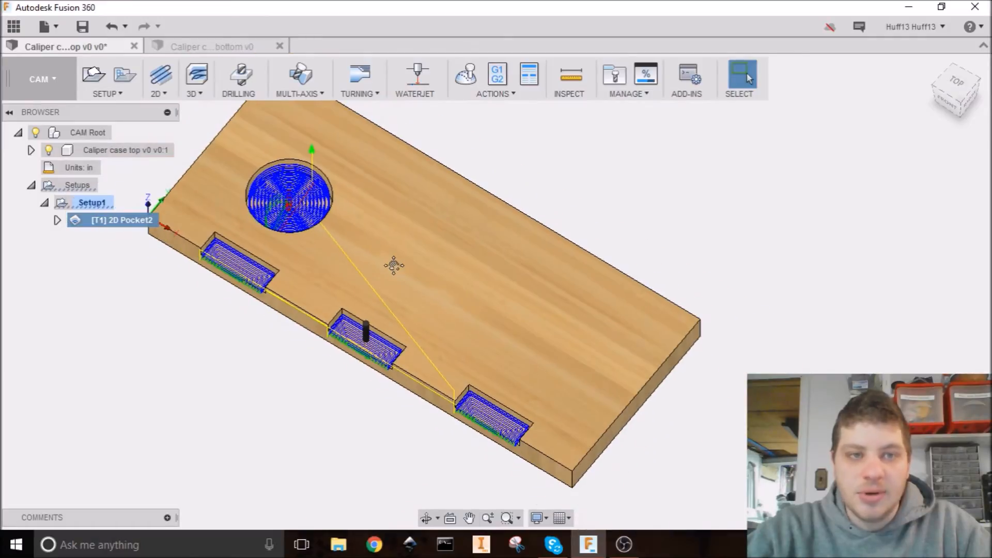
shift+middle_drag(324, 240, 401, 255)
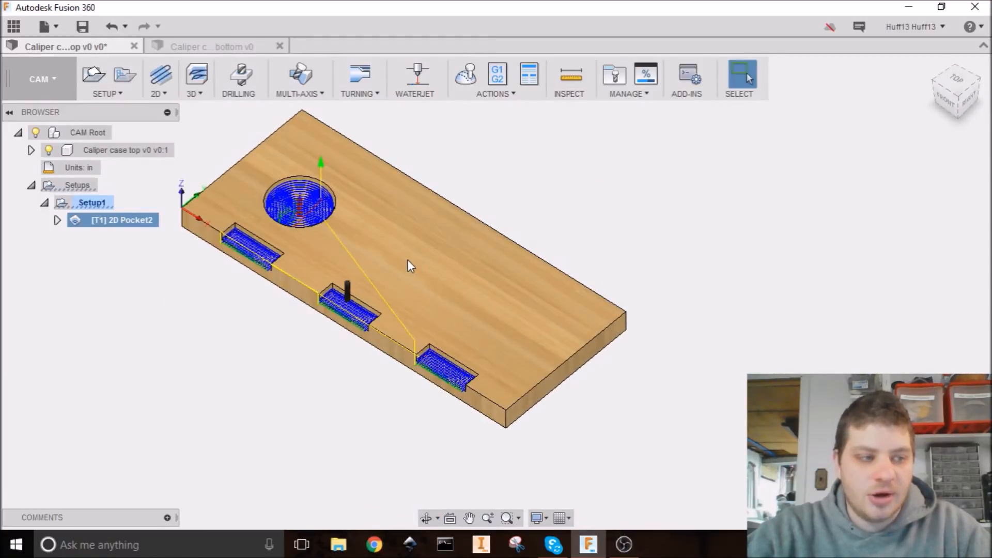